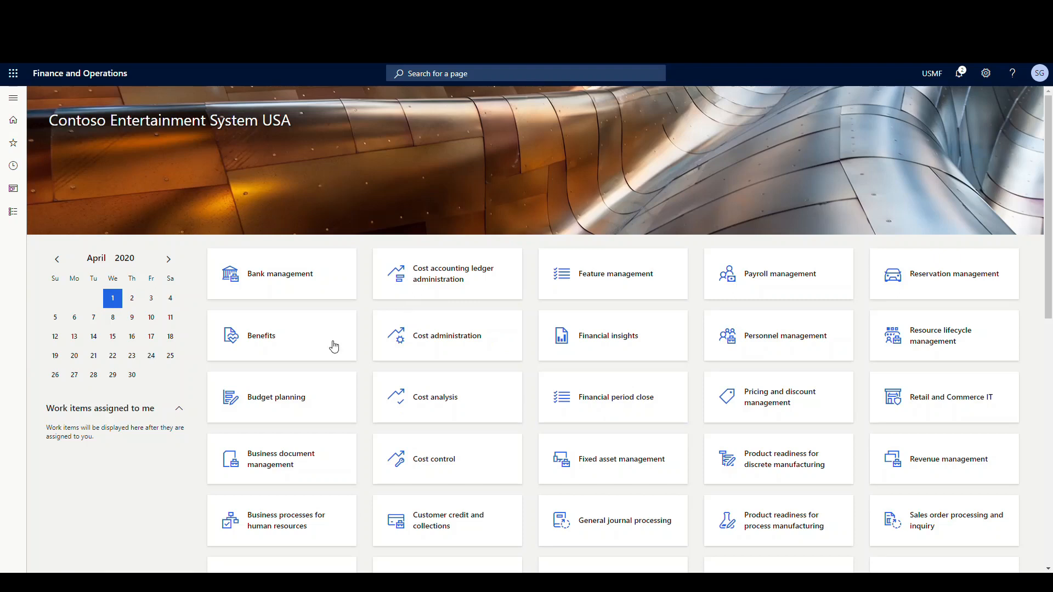
# Step: Browse the available workspaces and open the Data management workspace from the favorites
pyautogui.scroll(-5, 333, 347)
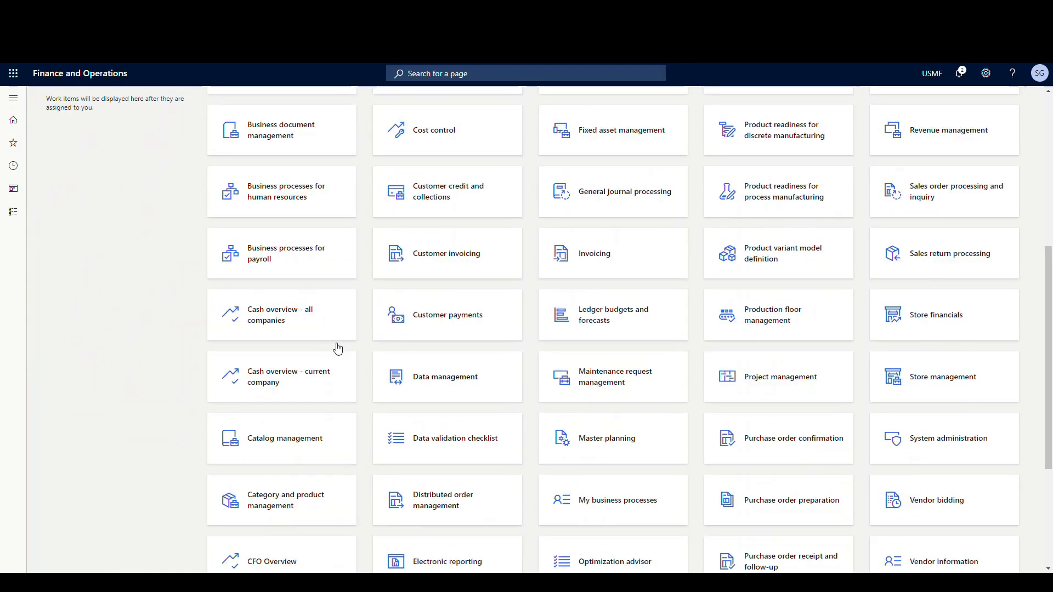
pyautogui.scroll(5, 430, 381)
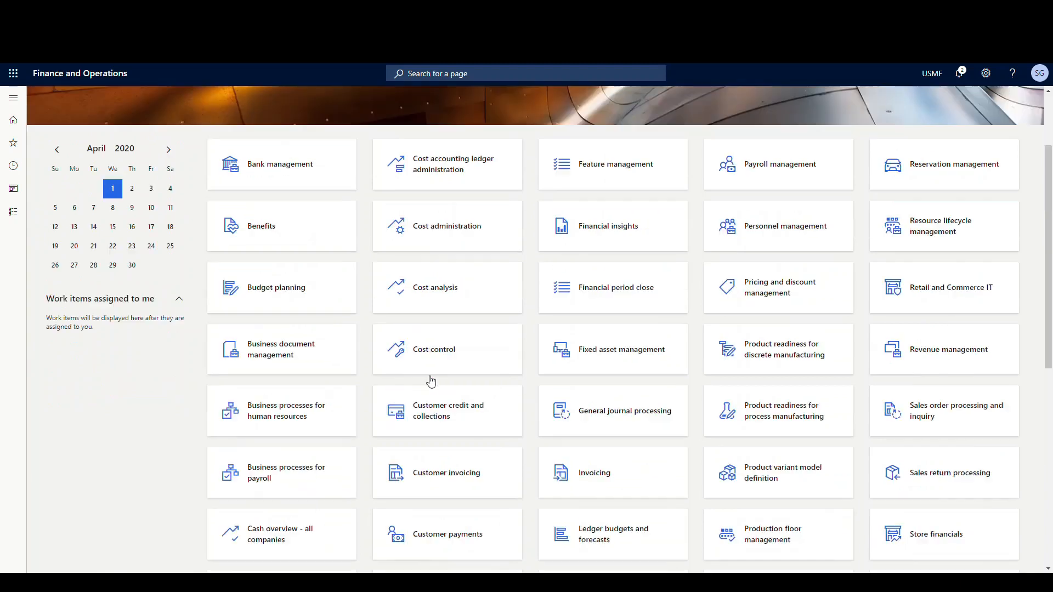
pyautogui.click(13, 98)
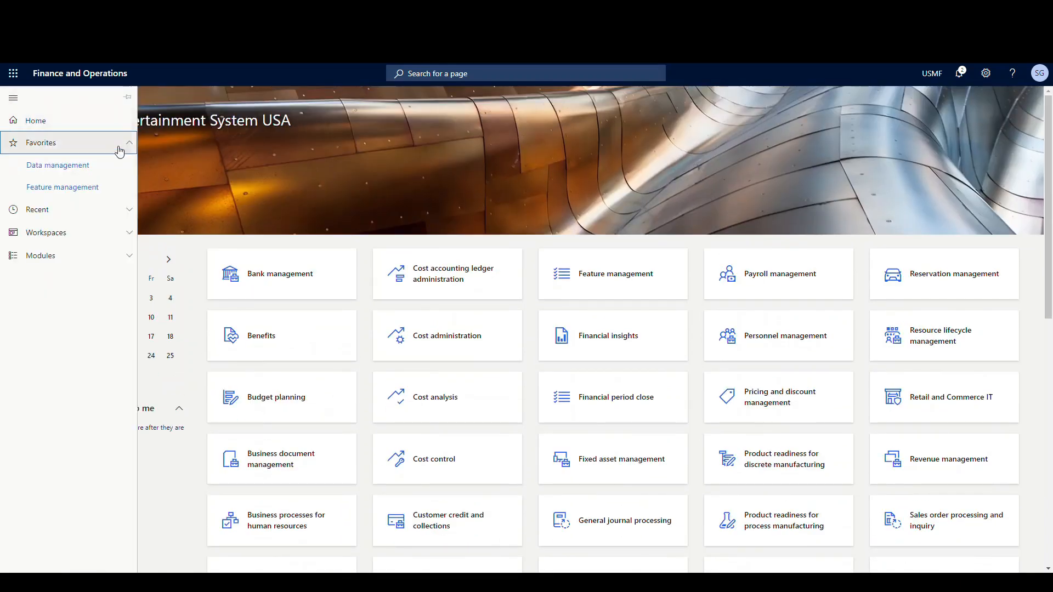
pyautogui.click(67, 233)
pyautogui.scroll(-5, 86, 265)
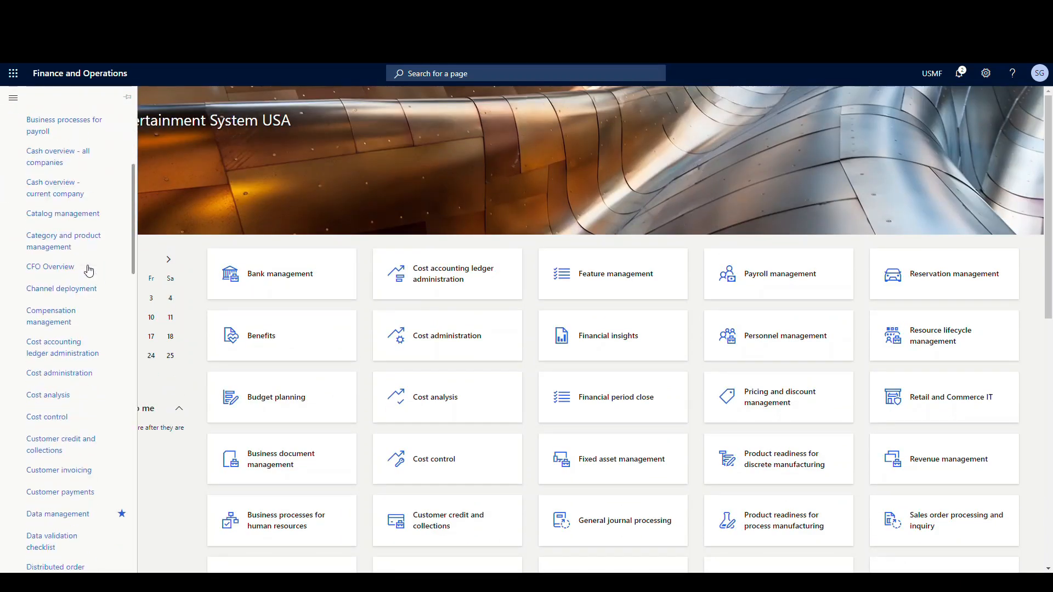
pyautogui.scroll(-2, 88, 270)
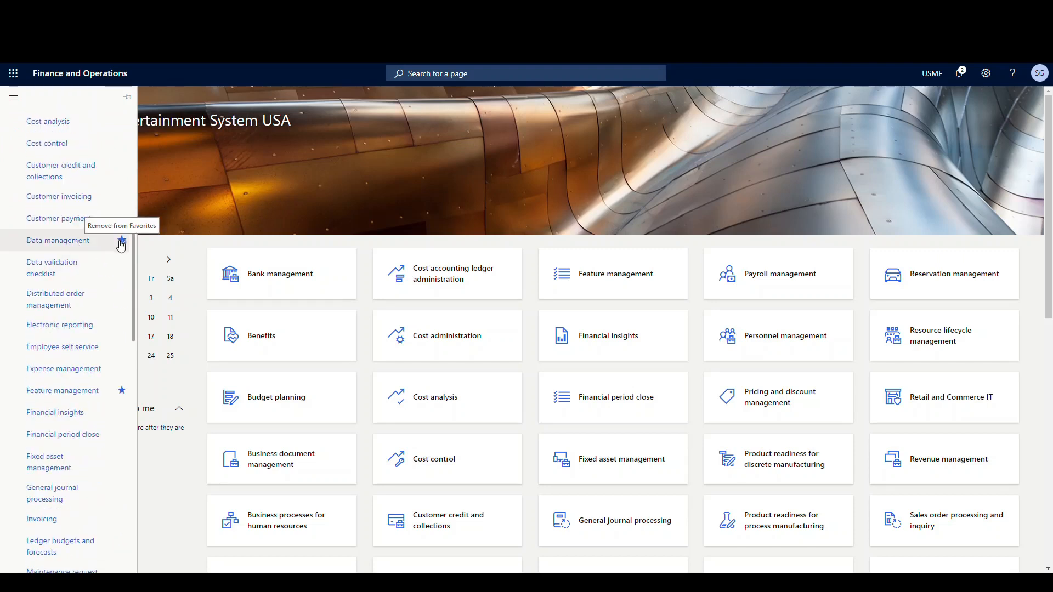
pyautogui.scroll(7, 120, 244)
pyautogui.click(120, 144)
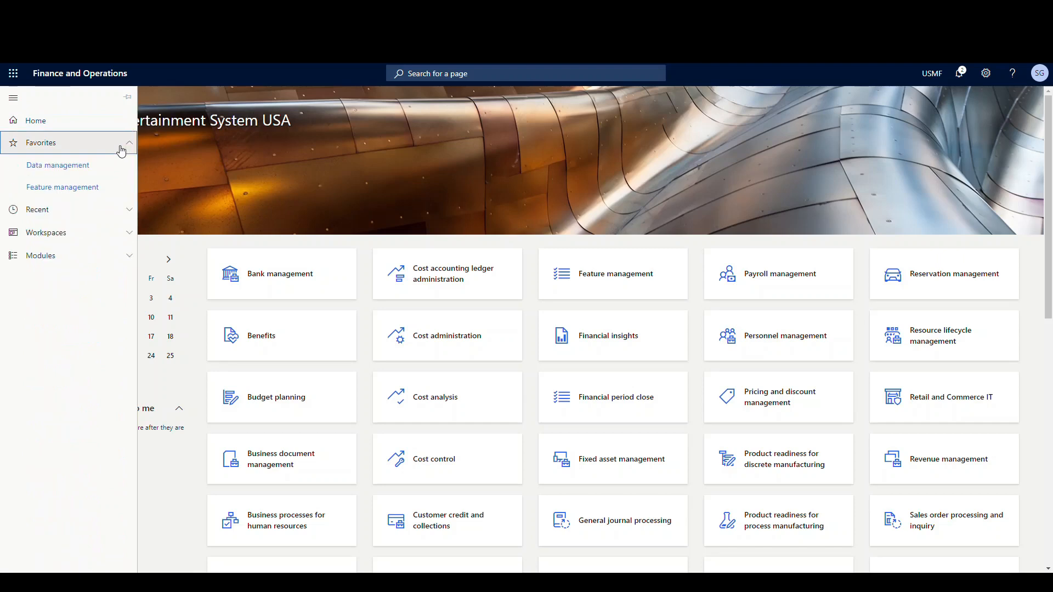
pyautogui.click(89, 167)
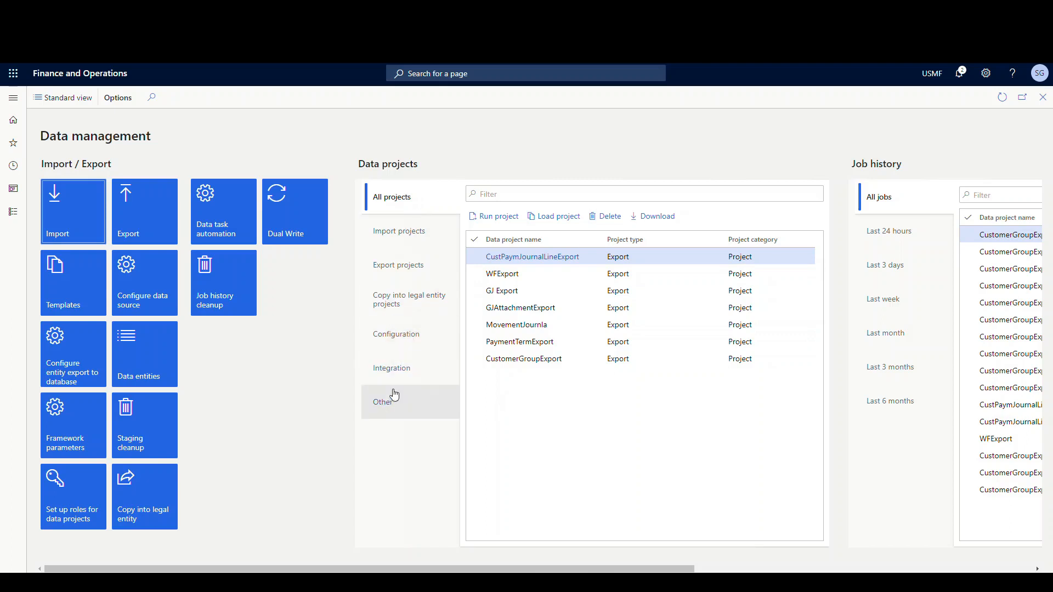
# Step: Create an export data project with group name Location, description Locations and project category Configuration
pyautogui.click(141, 219)
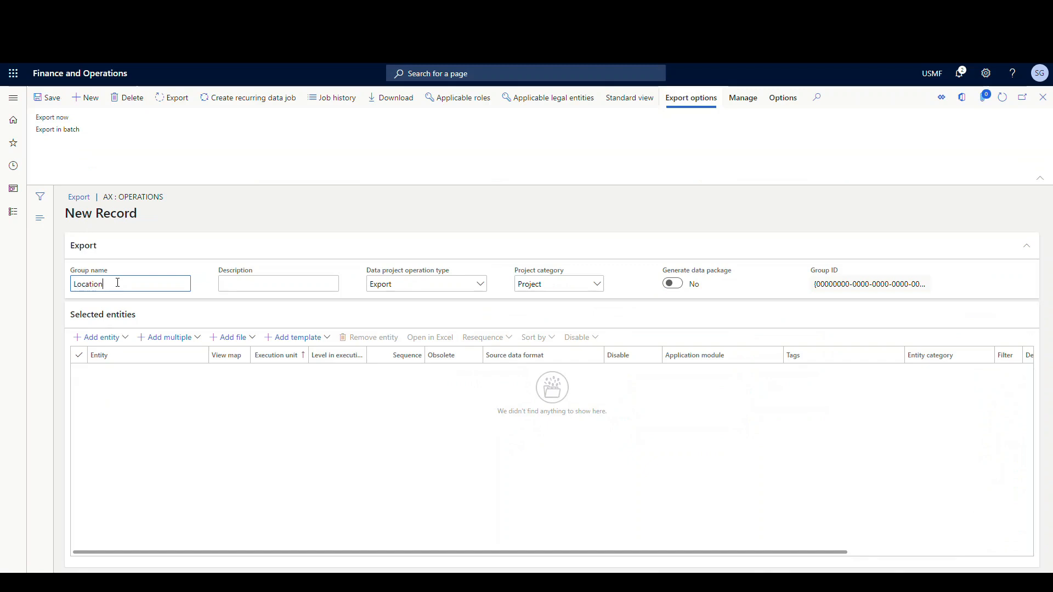
pyautogui.press('Tab')
pyautogui.write('L')
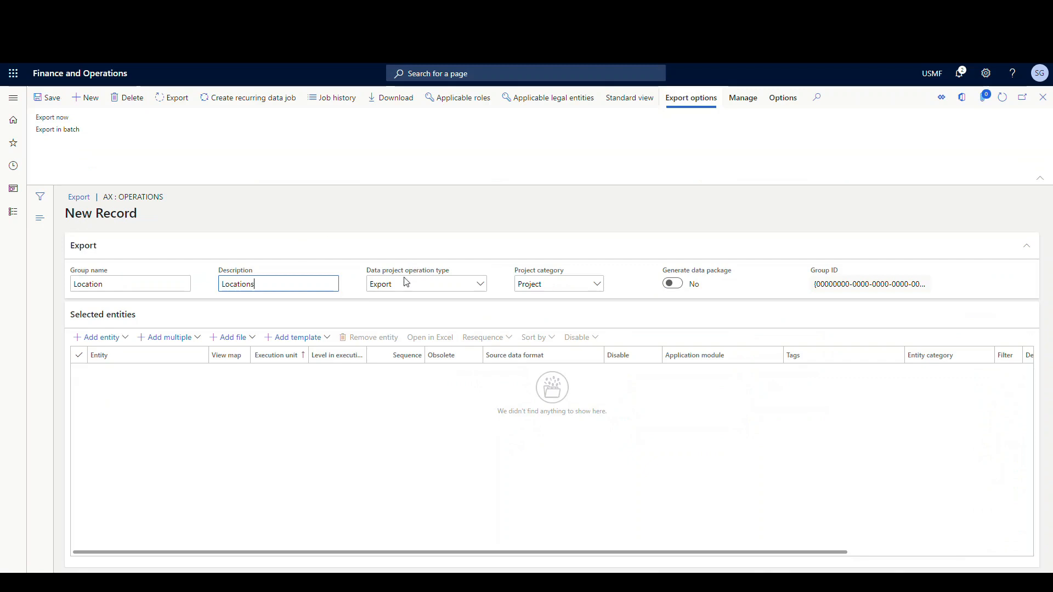
pyautogui.click(597, 287)
pyautogui.click(554, 318)
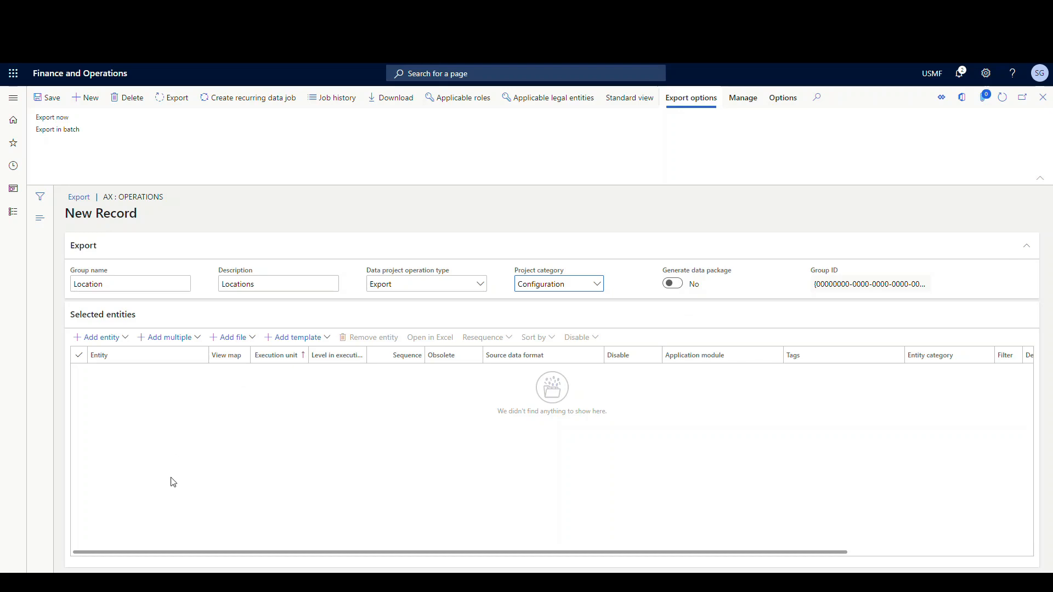
# Step: Start adding an entity to the Location project and choose Warehouse locations as the entity name
pyautogui.click(121, 338)
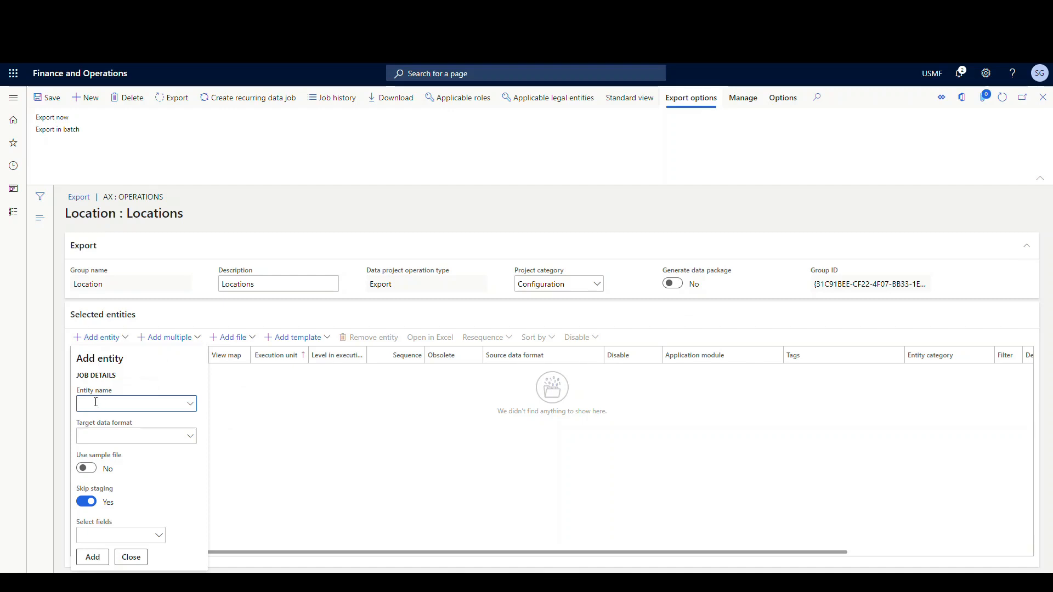
pyautogui.write('ouse location')
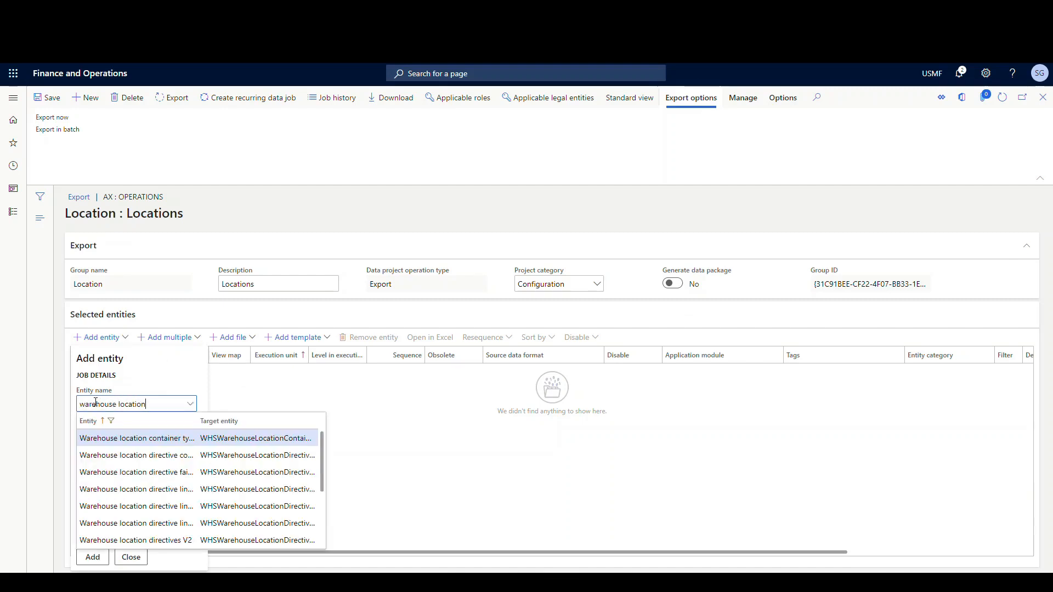
pyautogui.moveTo(203, 429); pyautogui.dragTo(267, 431)
pyautogui.scroll(-3, 198, 464)
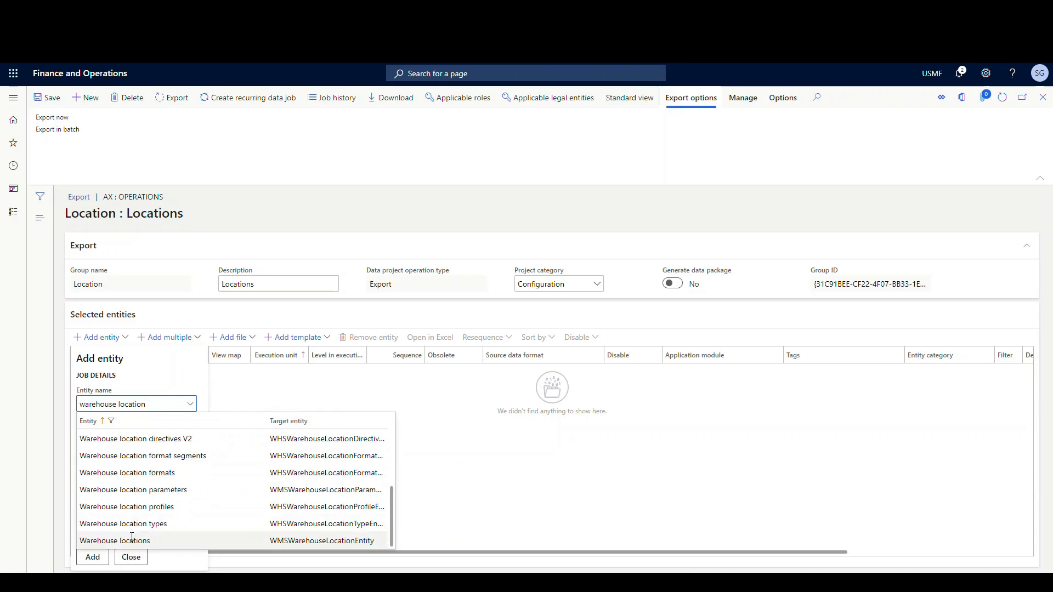
pyautogui.click(143, 541)
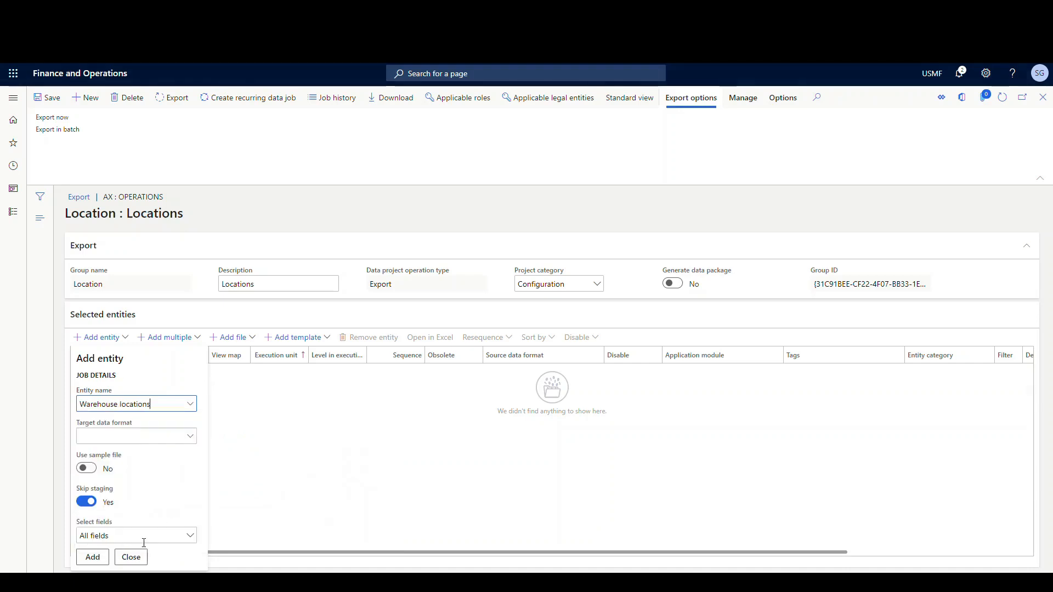
# Step: Set the target data format of the Warehouse locations entity to EXCEL
pyautogui.click(190, 437)
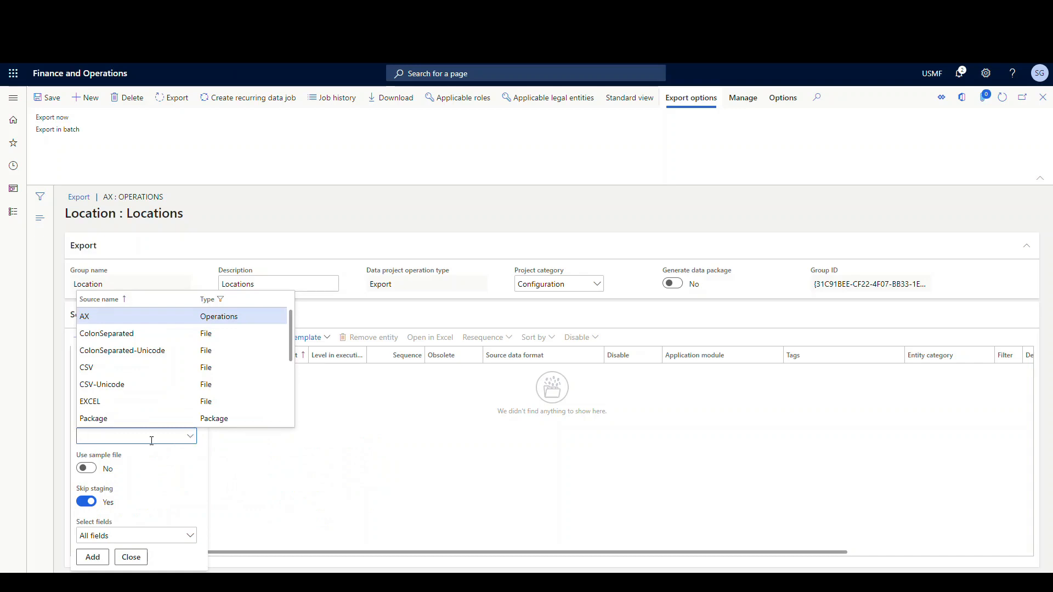
pyautogui.scroll(-3, 134, 336)
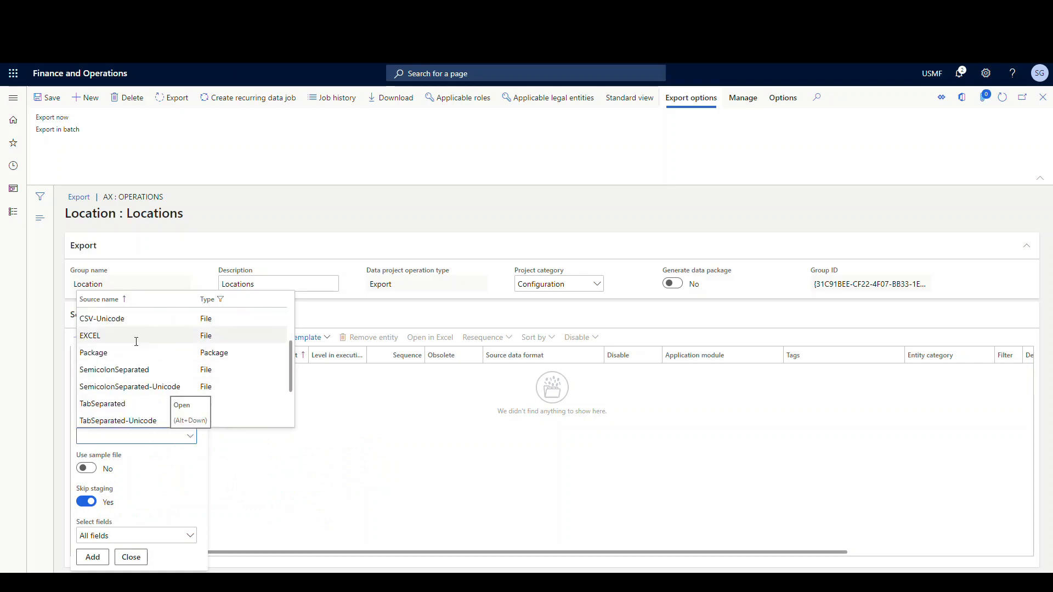
pyautogui.scroll(3, 137, 345)
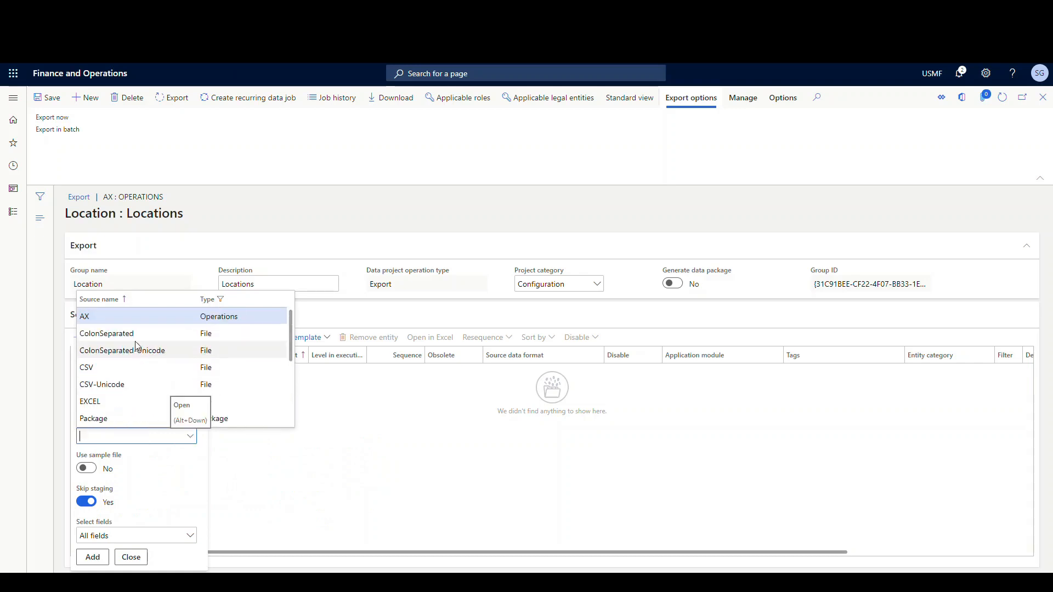
pyautogui.click(110, 401)
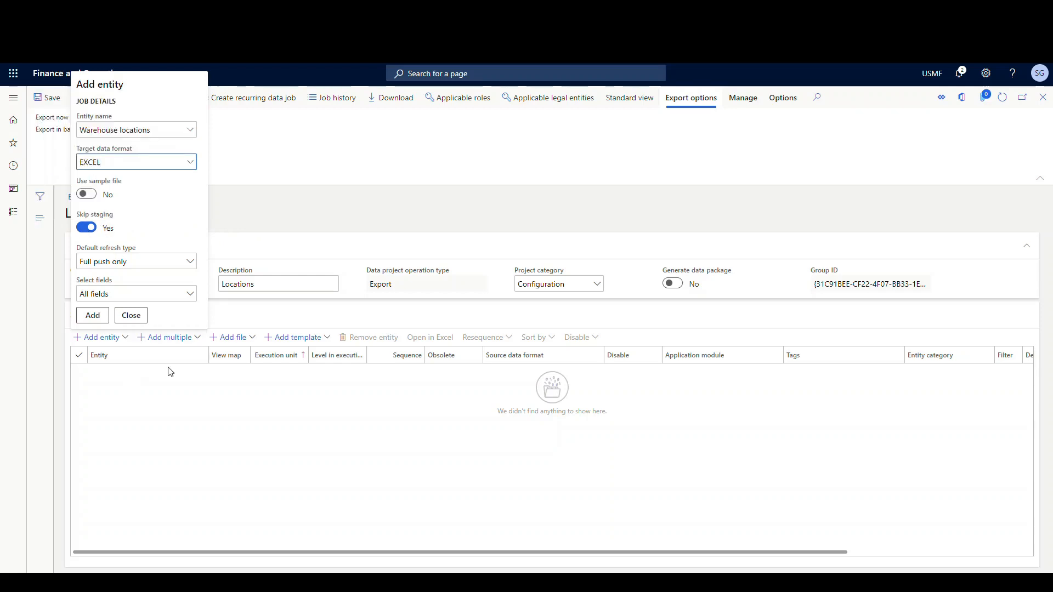
# Step: Restrict the entity to Importable fields, add it to the export project and close the entity form
pyautogui.click(191, 261)
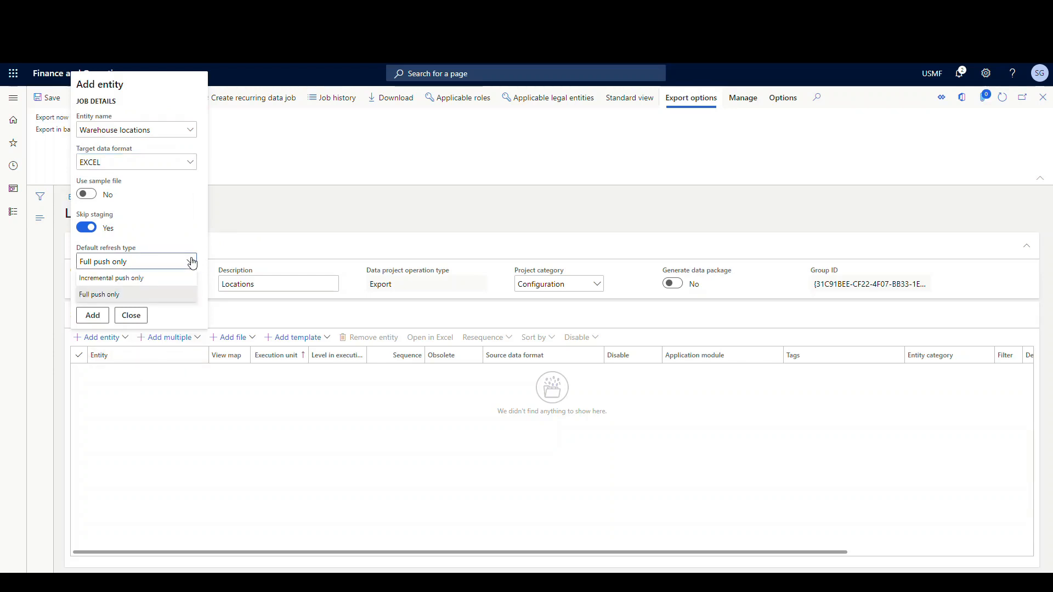
pyautogui.click(192, 263)
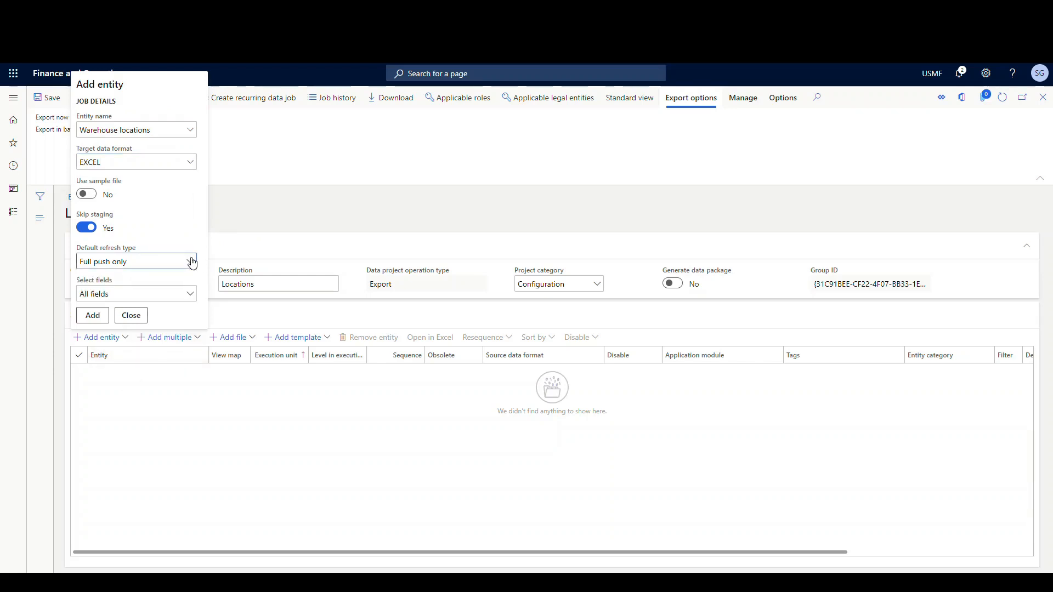
pyautogui.click(190, 295)
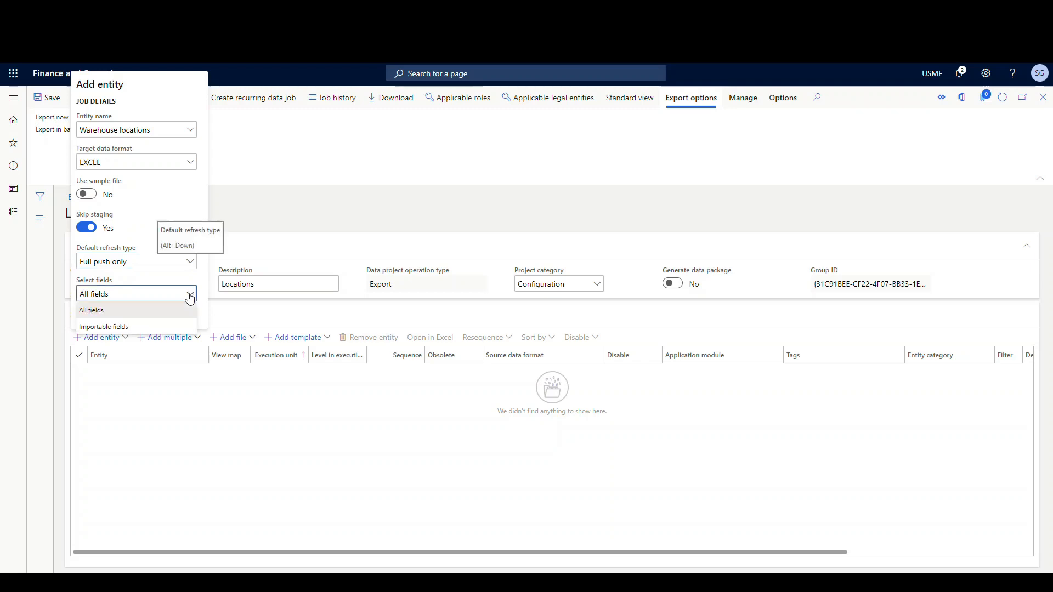
pyautogui.click(124, 330)
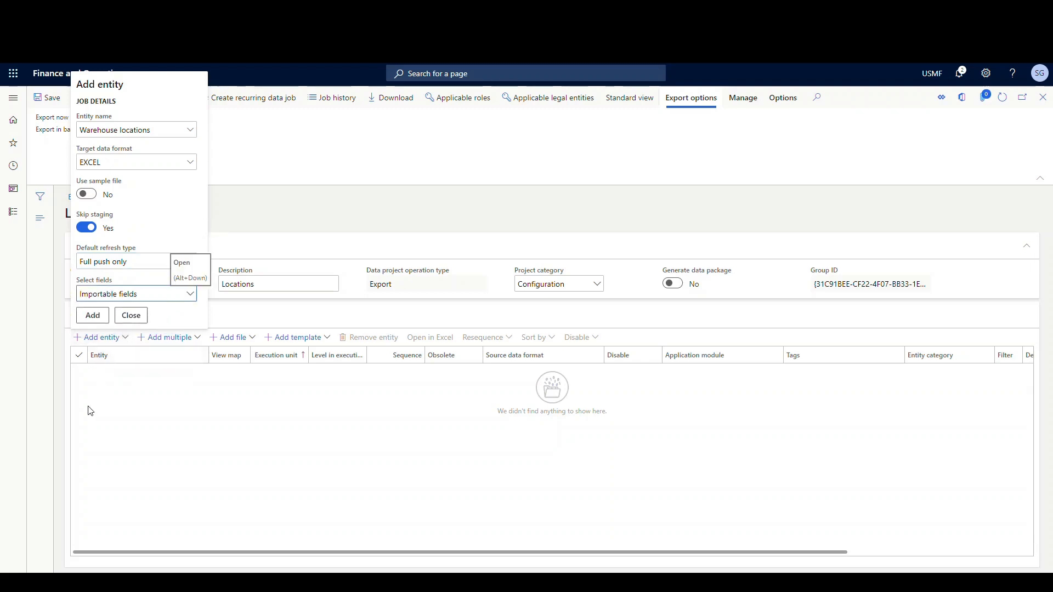
pyautogui.click(95, 317)
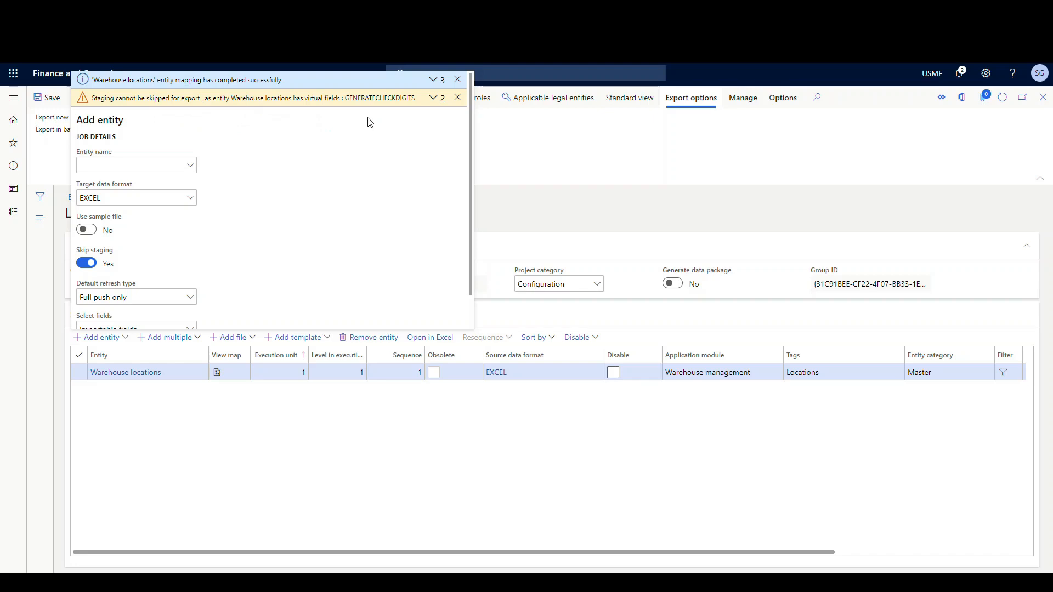
pyautogui.click(457, 80)
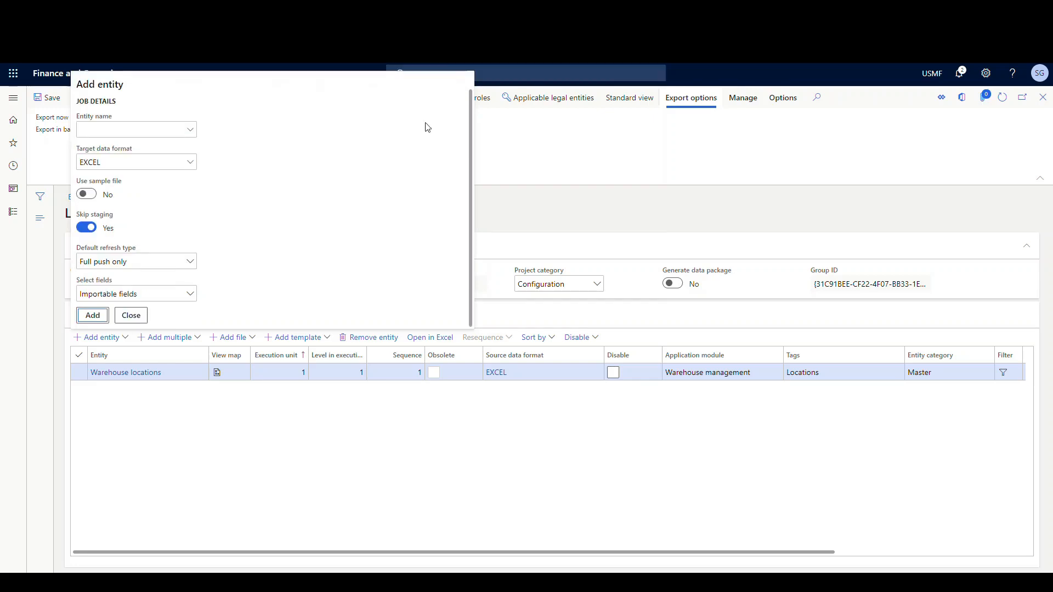
pyautogui.click(149, 474)
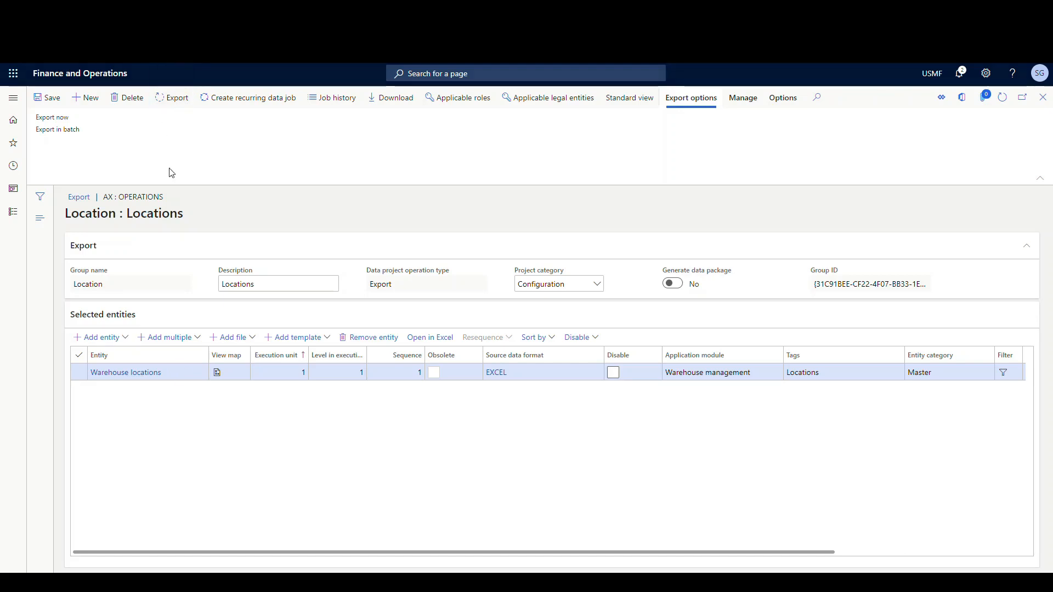
# Step: Run the Location export immediately and refresh the execution summary until the job finishes
pyautogui.click(52, 117)
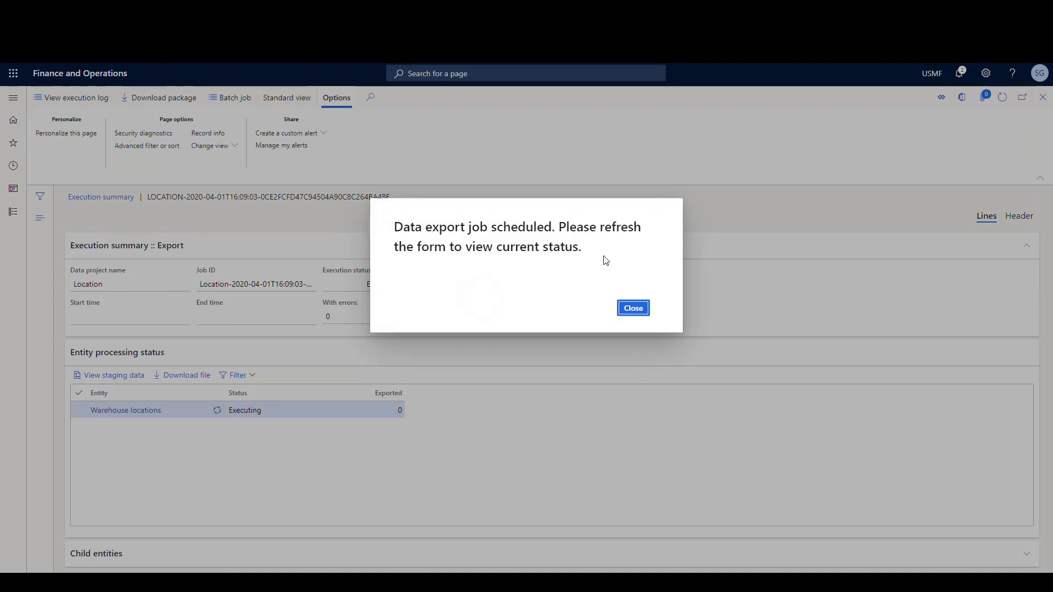
pyautogui.click(631, 310)
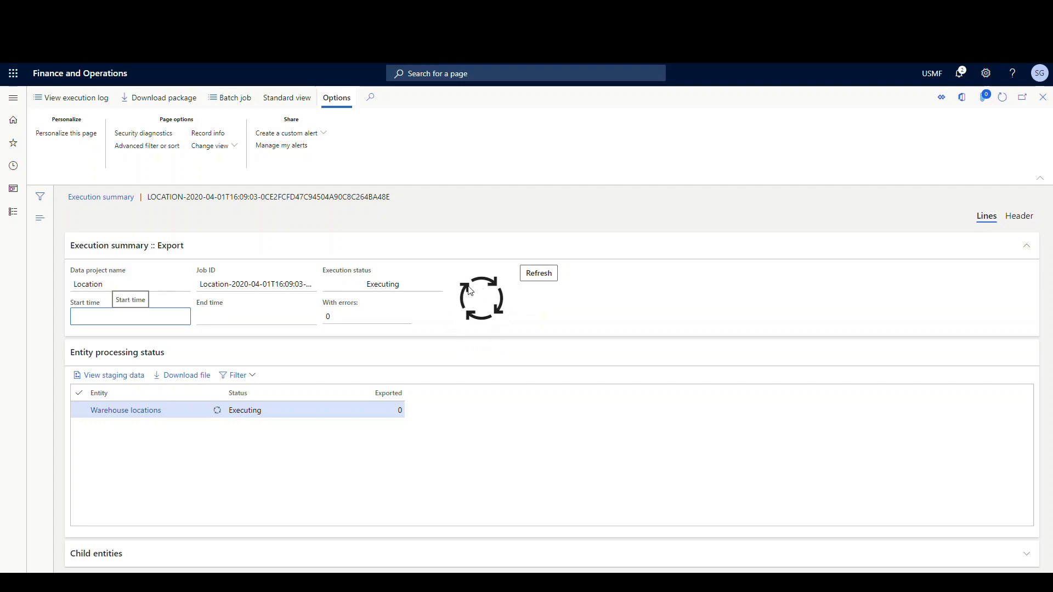
pyautogui.click(547, 276)
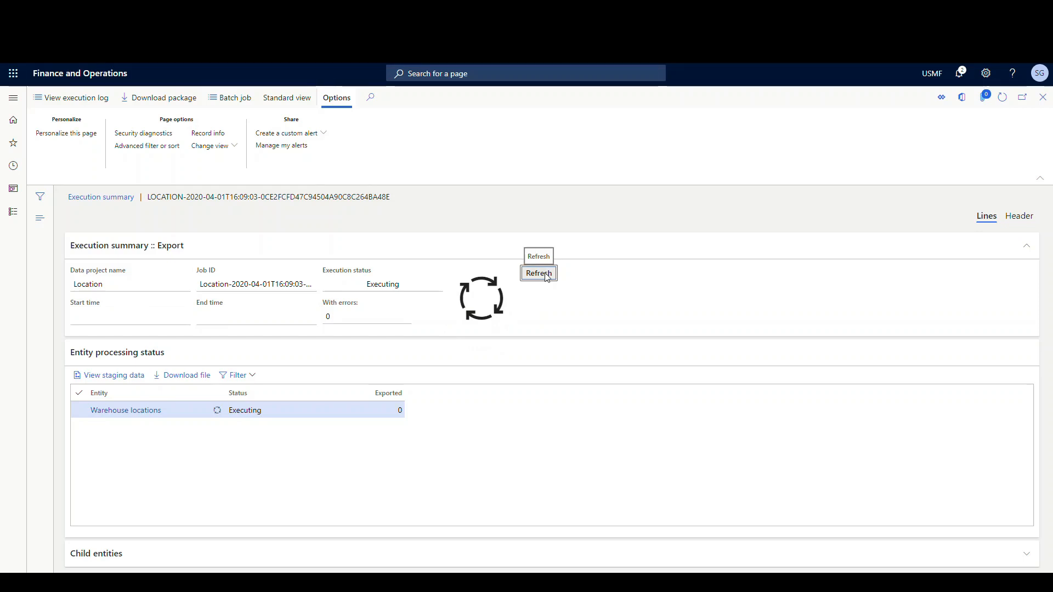
pyautogui.click(539, 273)
pyautogui.click(546, 279)
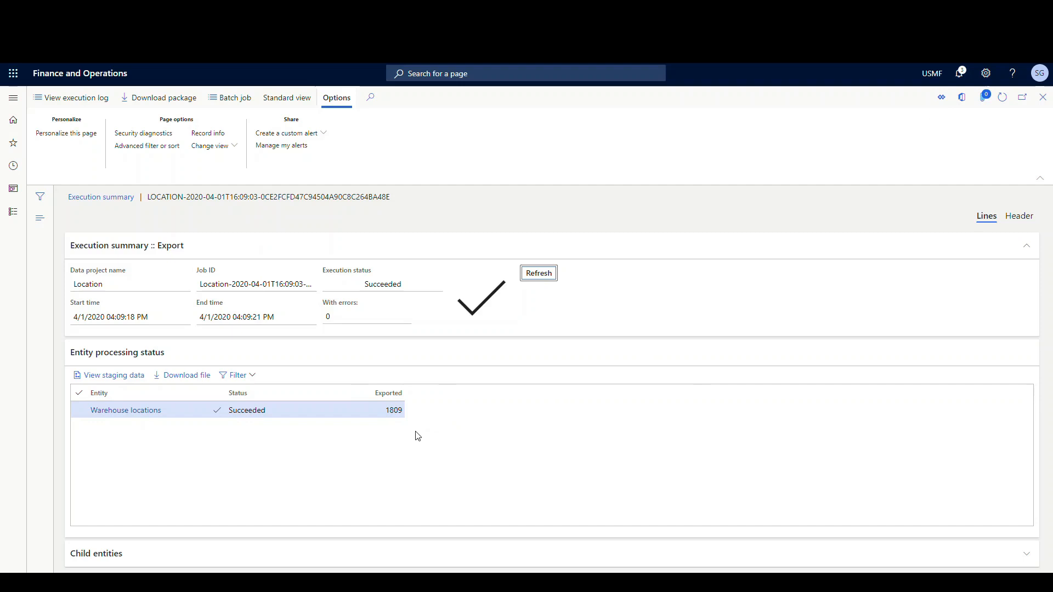
# Step: Download the exported Warehouse locations file and open it in Excel
pyautogui.click(188, 377)
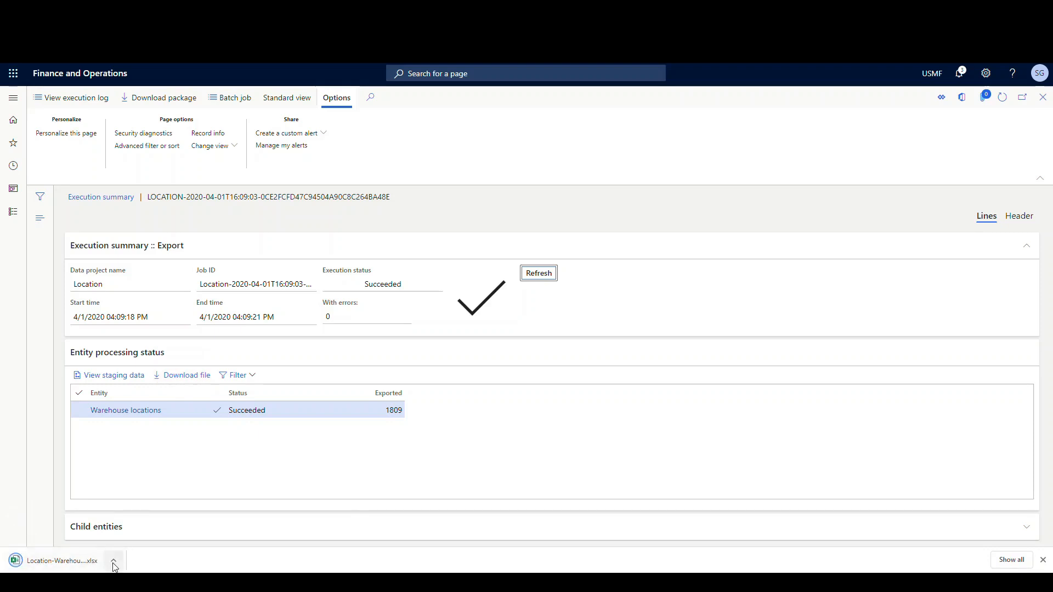
pyautogui.click(113, 563)
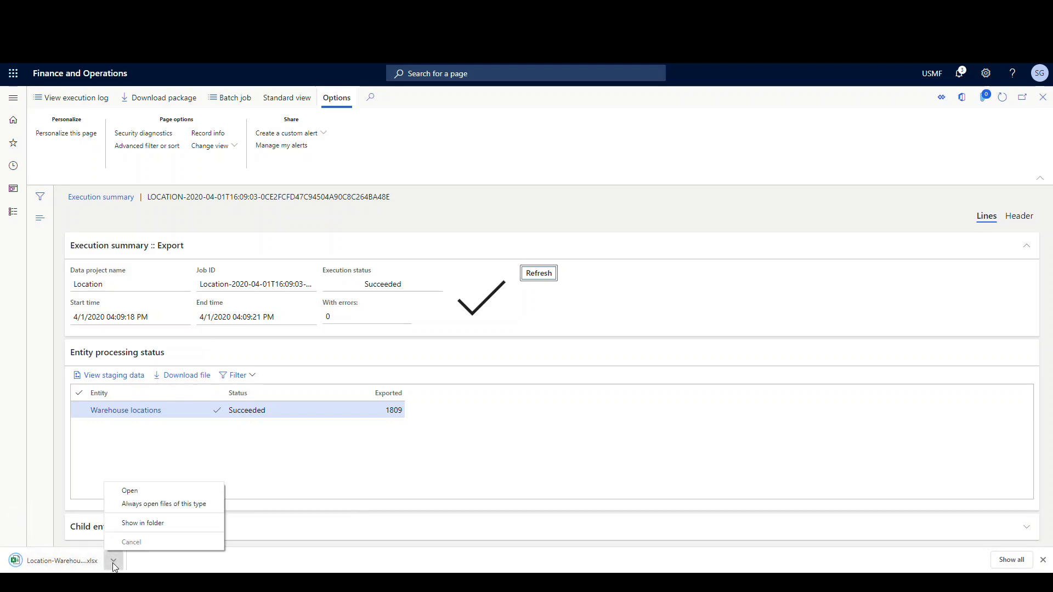
pyautogui.click(148, 488)
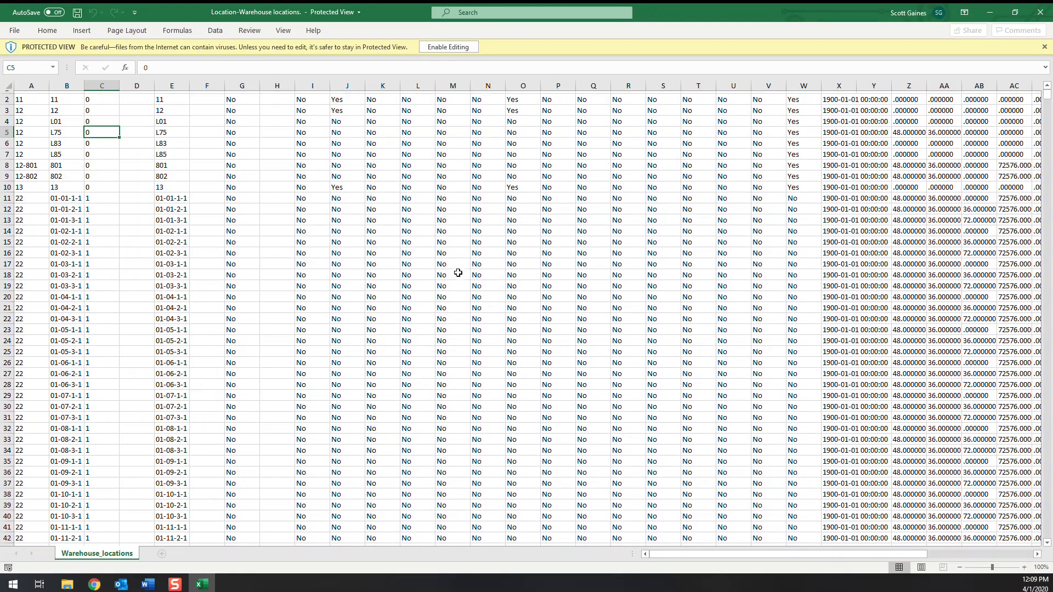
# Step: Fit the WAREHOUSEID column's width to its contents and look through the exported location rows
pyautogui.scroll(-6, 463, 282)
pyautogui.scroll(6, 458, 274)
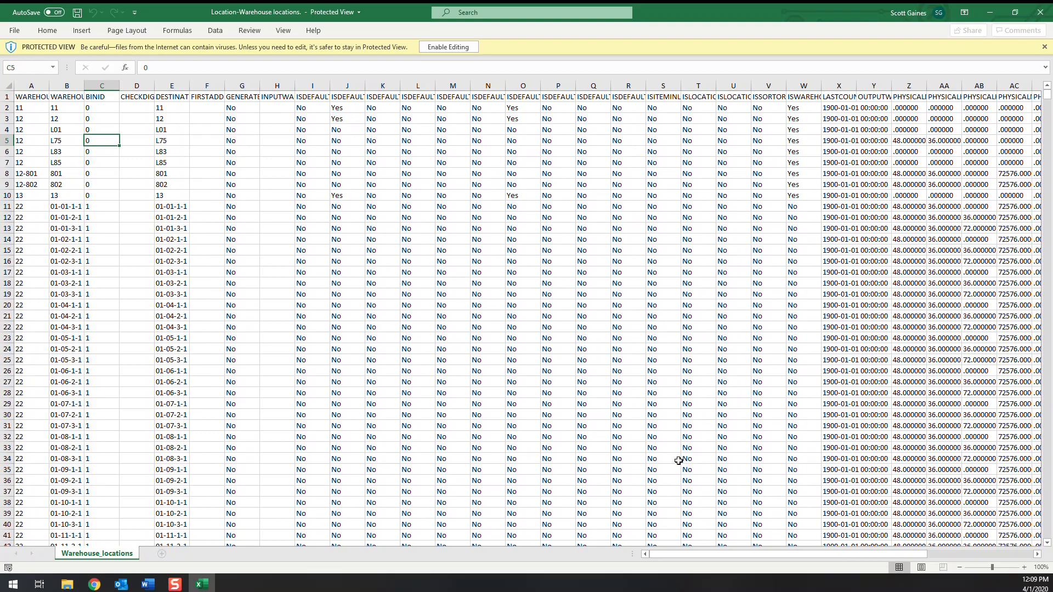
pyautogui.moveTo(815, 555)
pyautogui.mouseDown()
pyautogui.moveTo(938, 547)
pyautogui.moveTo(832, 553)
pyautogui.mouseUp()
pyautogui.doubleClick(50, 86)
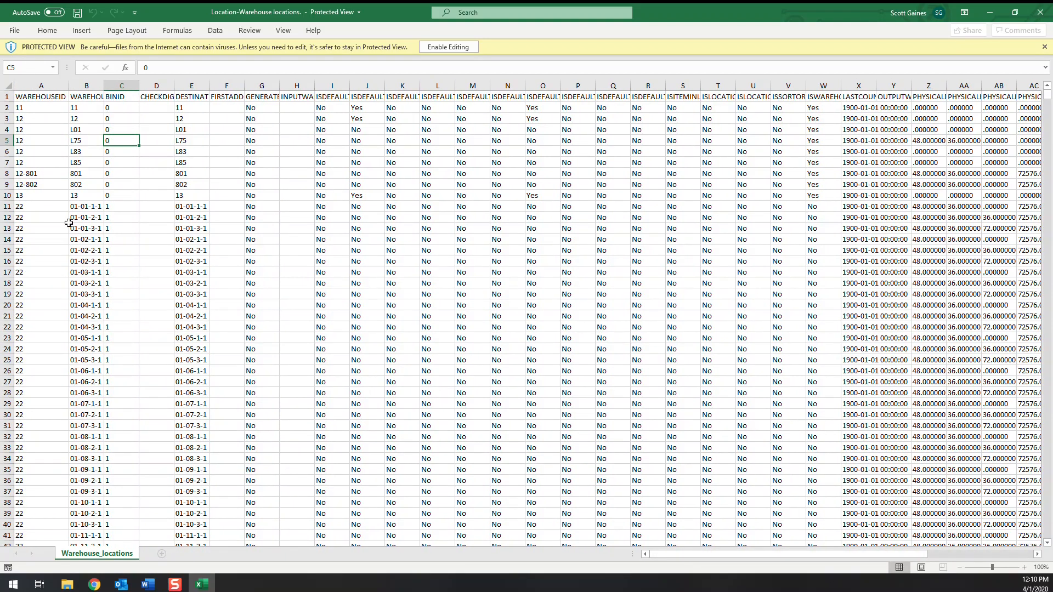
pyautogui.scroll(-18, 69, 223)
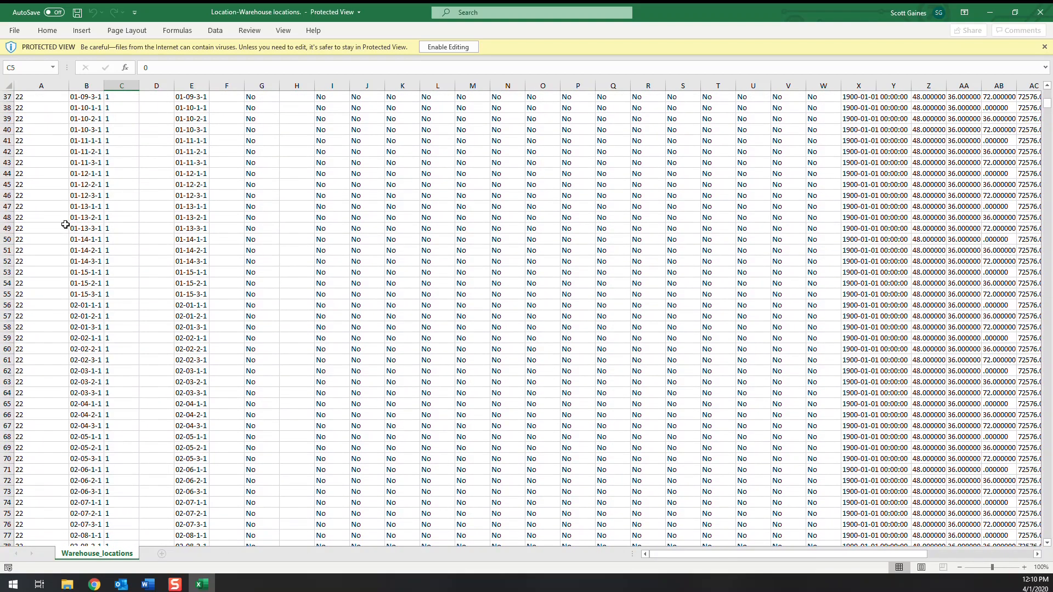
# Step: Look through the remaining exported location rows and close the workbook
pyautogui.scroll(-20, 65, 224)
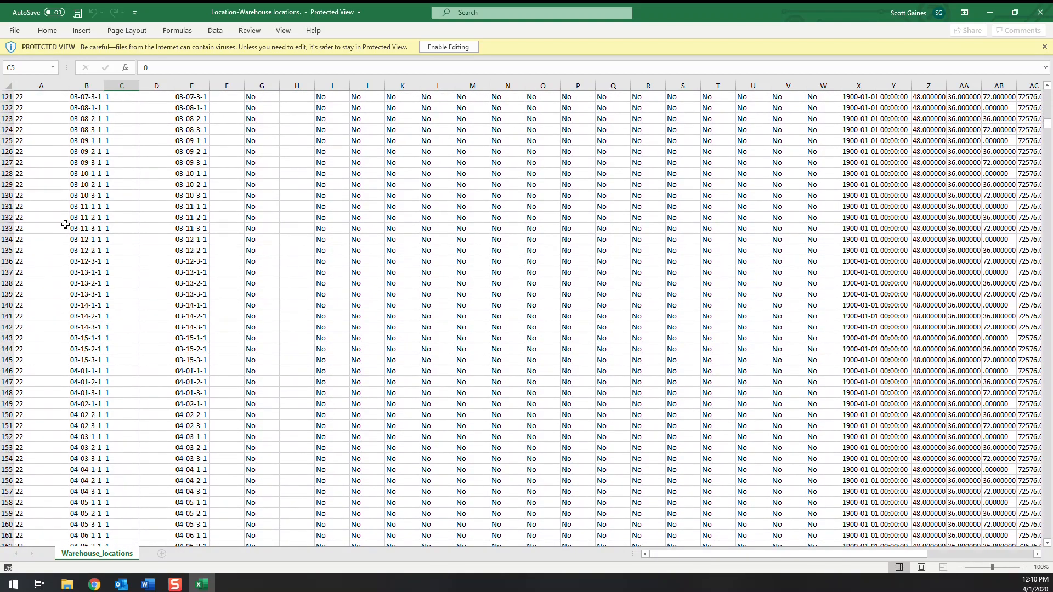
pyautogui.scroll(-20, 65, 225)
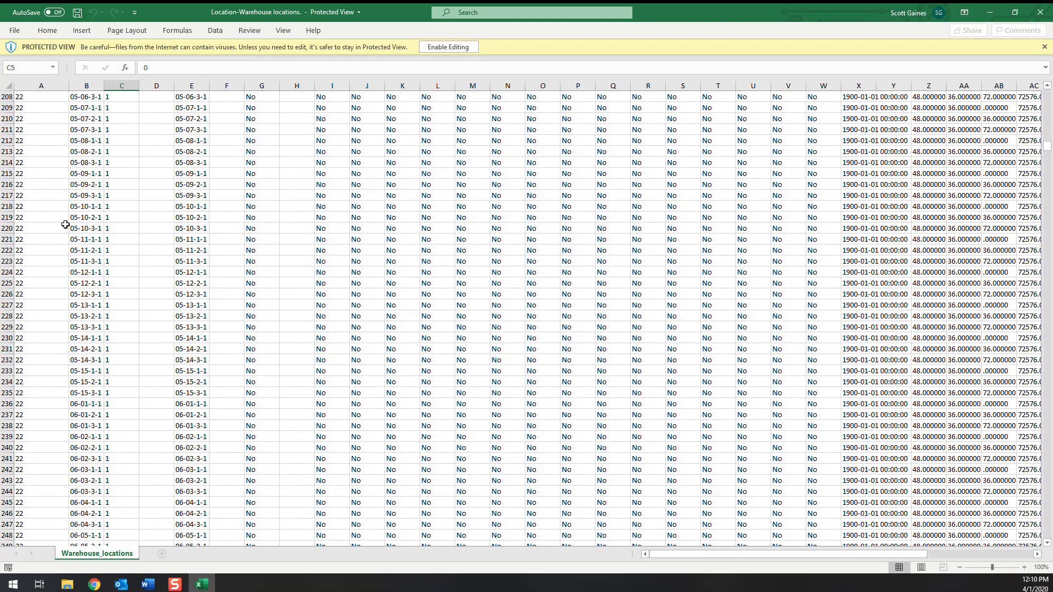
pyautogui.scroll(-15, 65, 224)
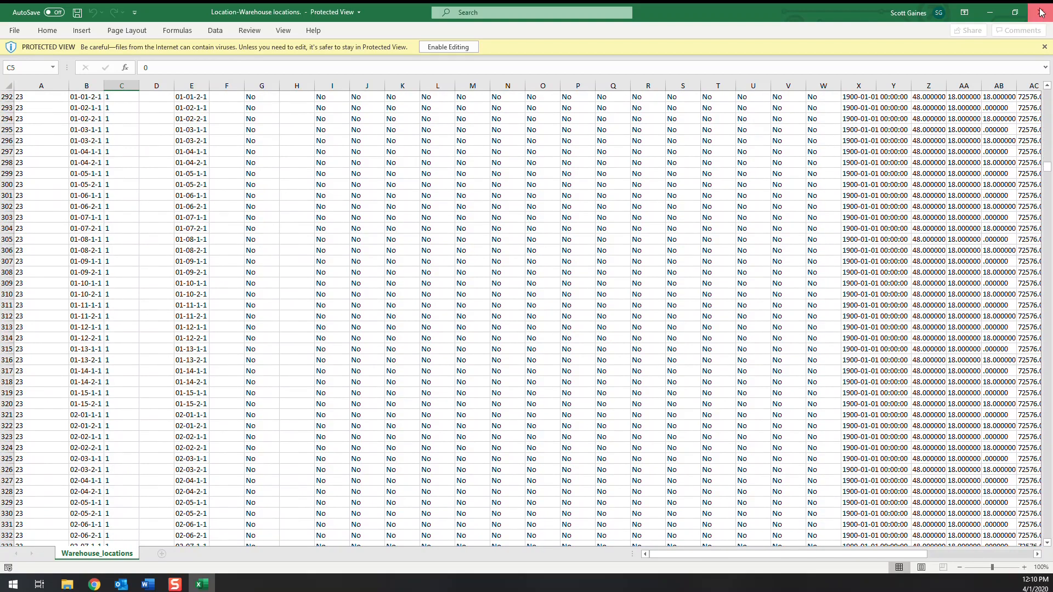
pyautogui.click(1040, 12)
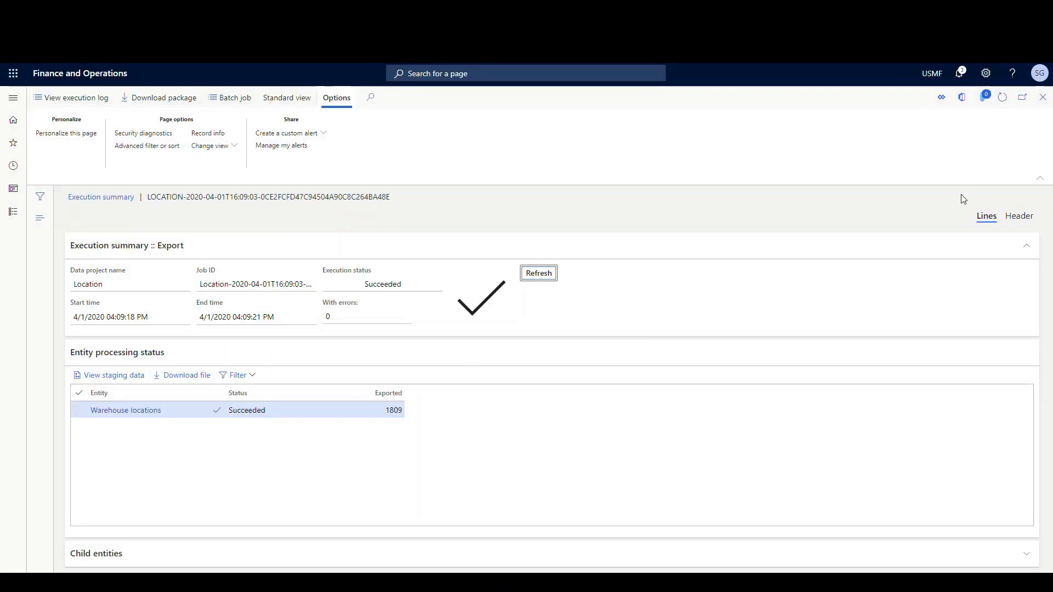
# Step: Return to the Location export project and filter the Warehouse locations entity to warehouse 24
pyautogui.click(1043, 99)
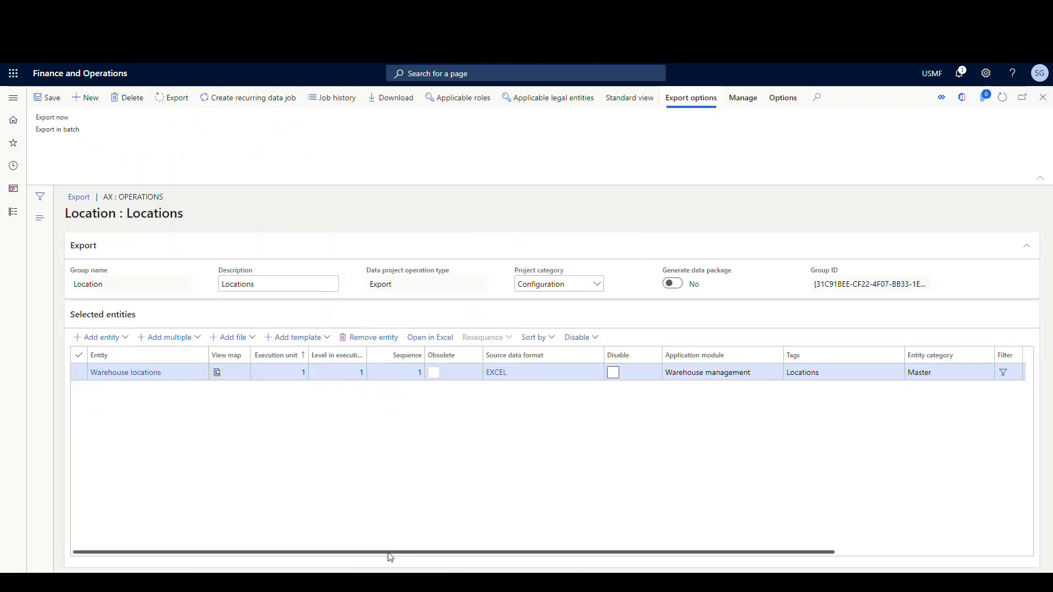
pyautogui.moveTo(388, 552); pyautogui.dragTo(700, 530)
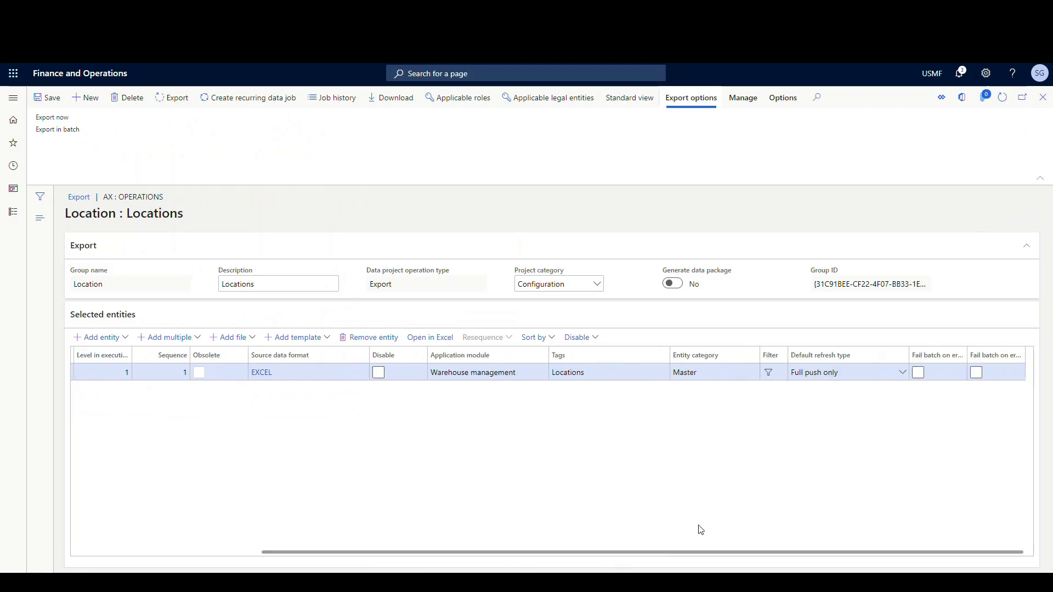
pyautogui.click(769, 373)
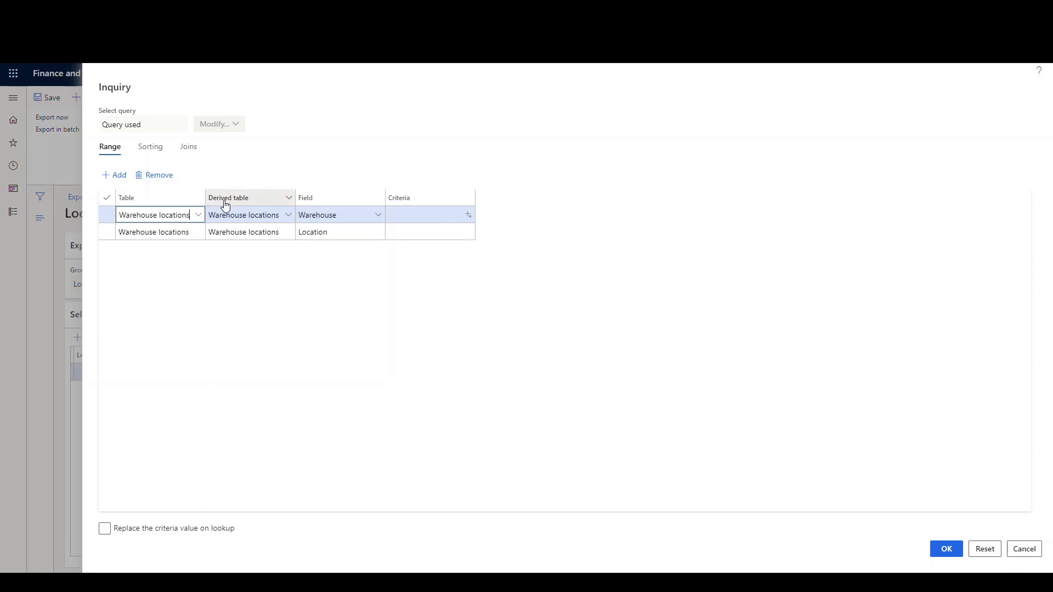
pyautogui.click(408, 215)
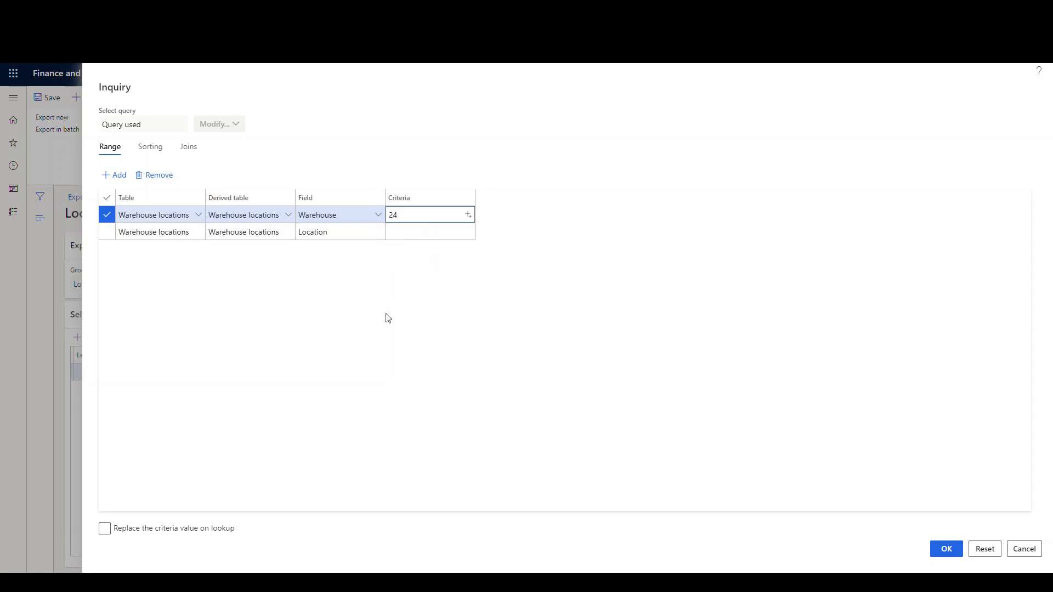
pyautogui.click(944, 548)
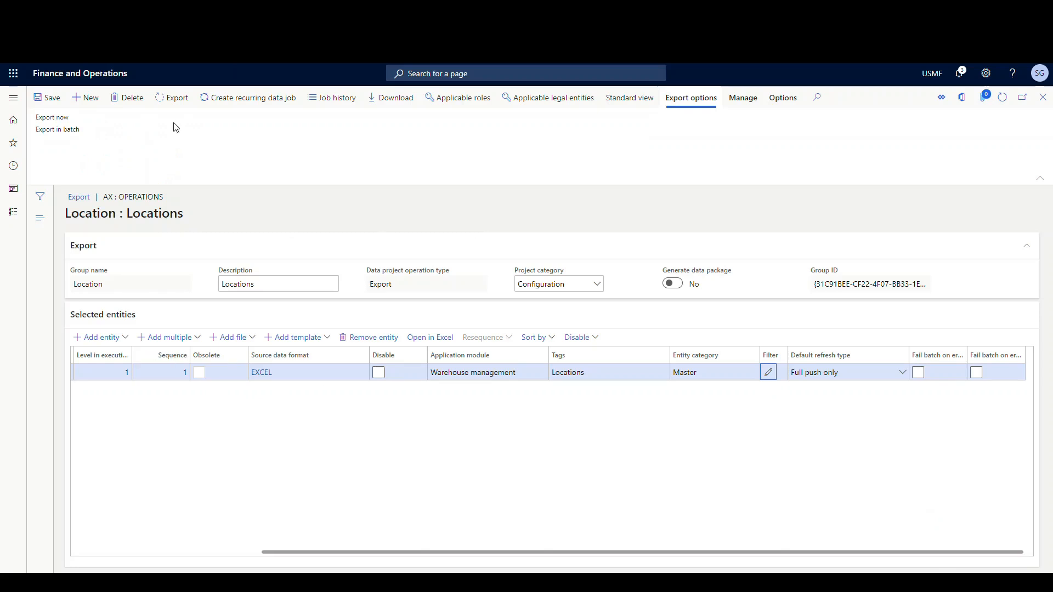
# Step: Run the filtered Location export and refresh its execution summary
pyautogui.click(173, 98)
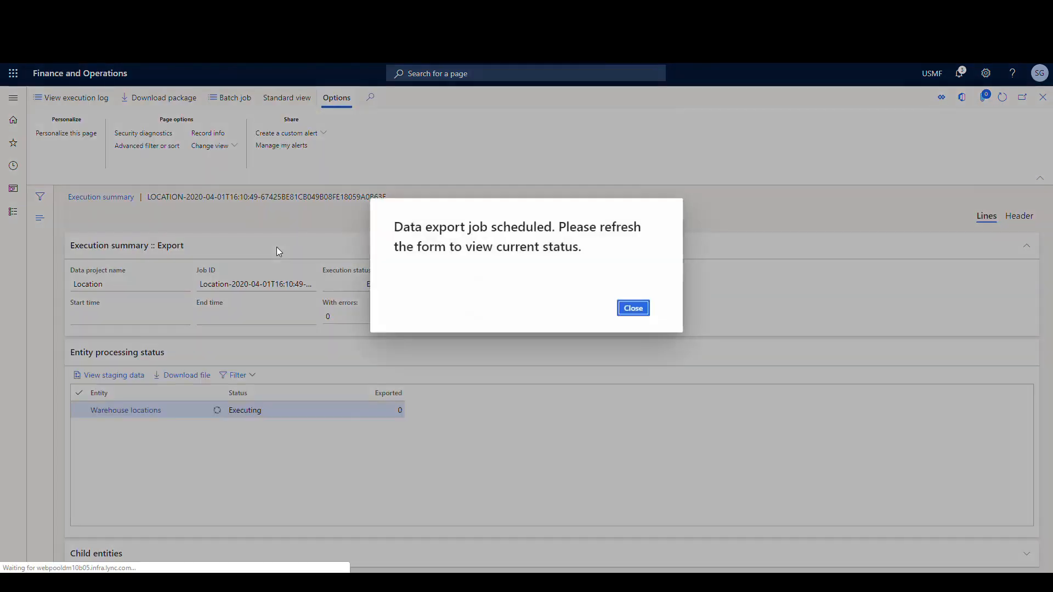
pyautogui.click(633, 308)
pyautogui.click(542, 284)
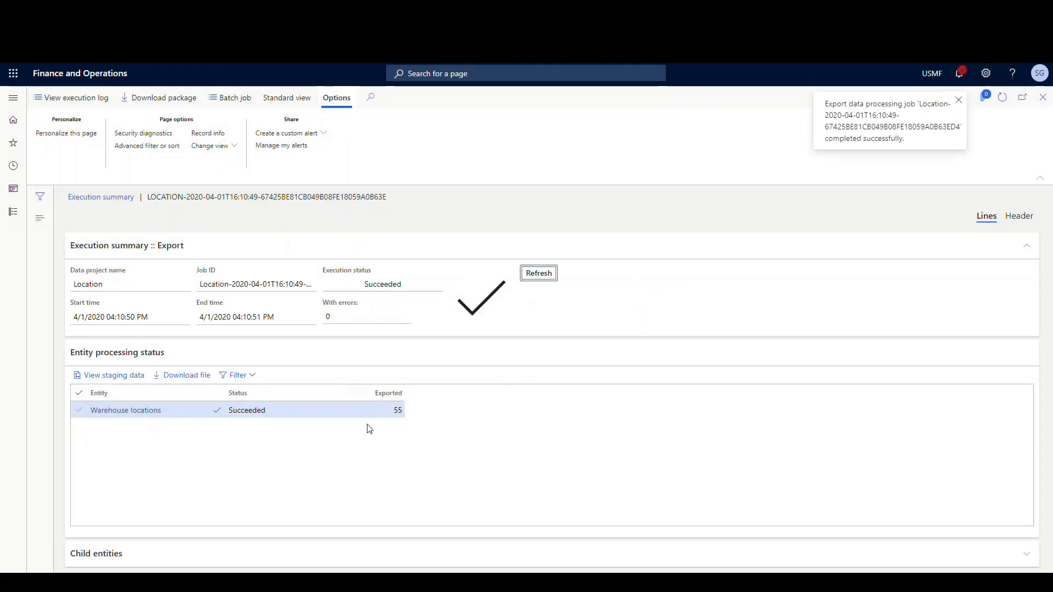
# Step: Download the filtered Warehouse locations file and open it in Excel
pyautogui.click(194, 375)
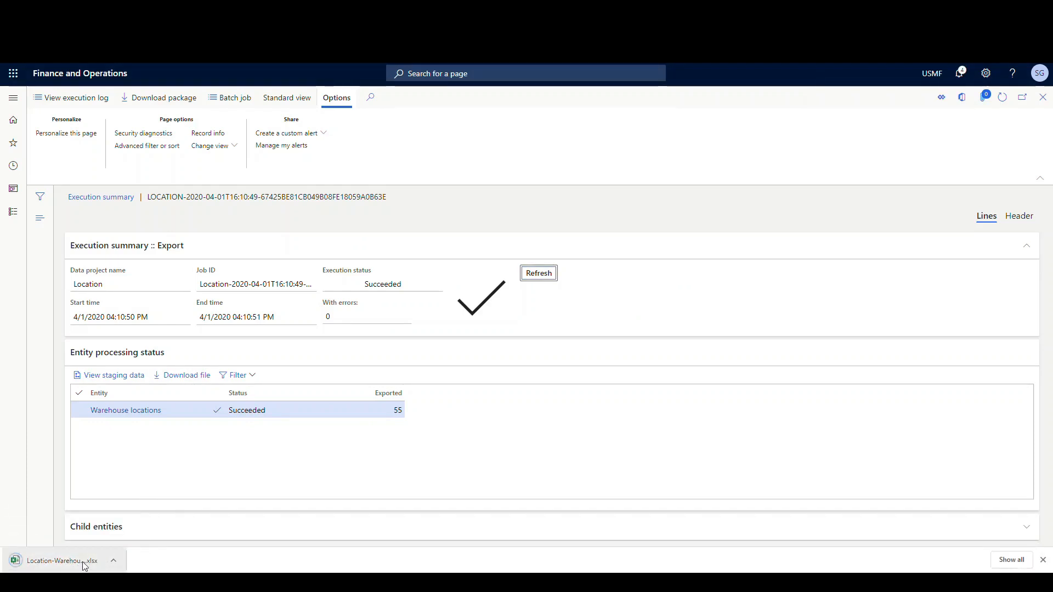
pyautogui.click(110, 565)
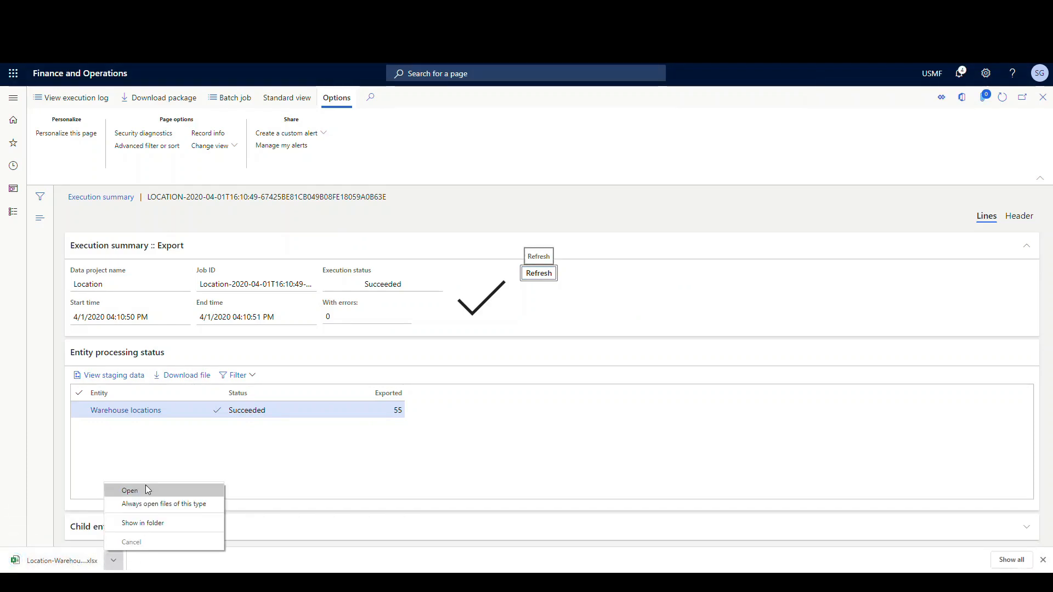
pyautogui.click(146, 488)
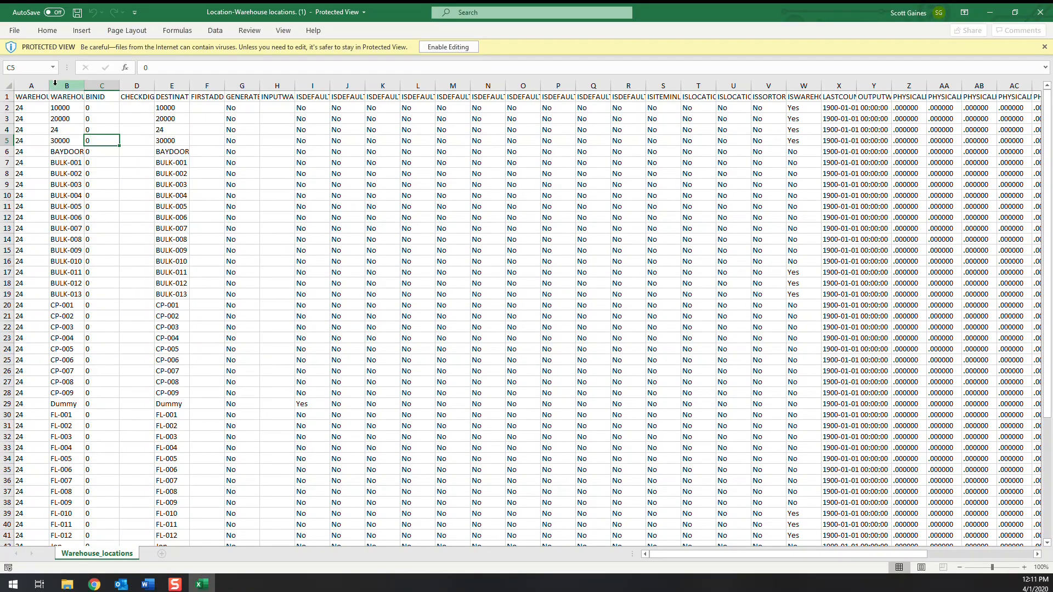
# Step: Widen the WAREHOUSEID column and look through the exported rows for warehouse 24
pyautogui.moveTo(49, 86); pyautogui.dragTo(129, 164)
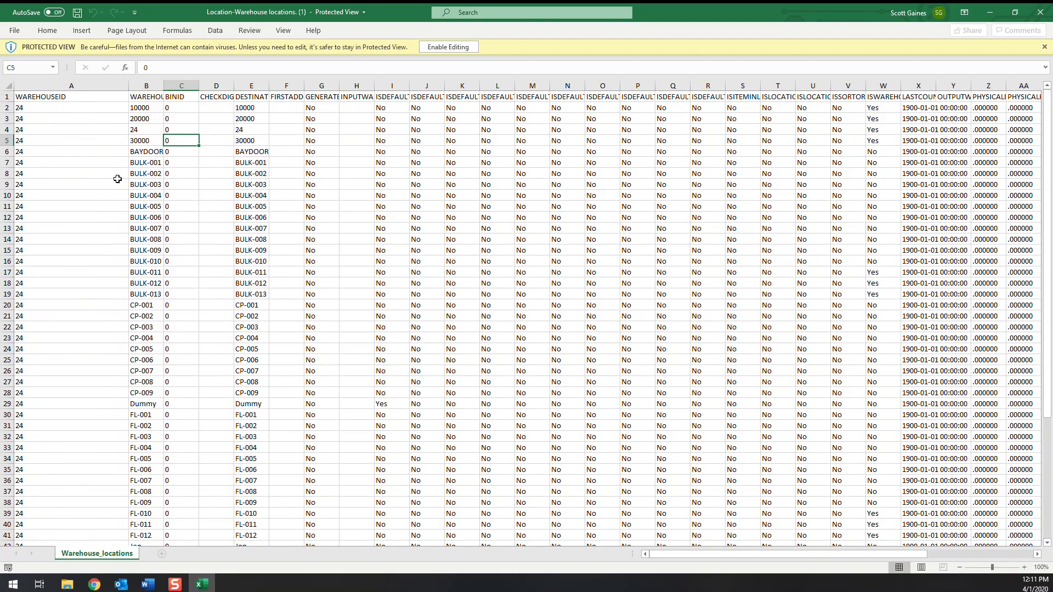
pyautogui.scroll(-14, 122, 195)
pyautogui.scroll(9, 129, 207)
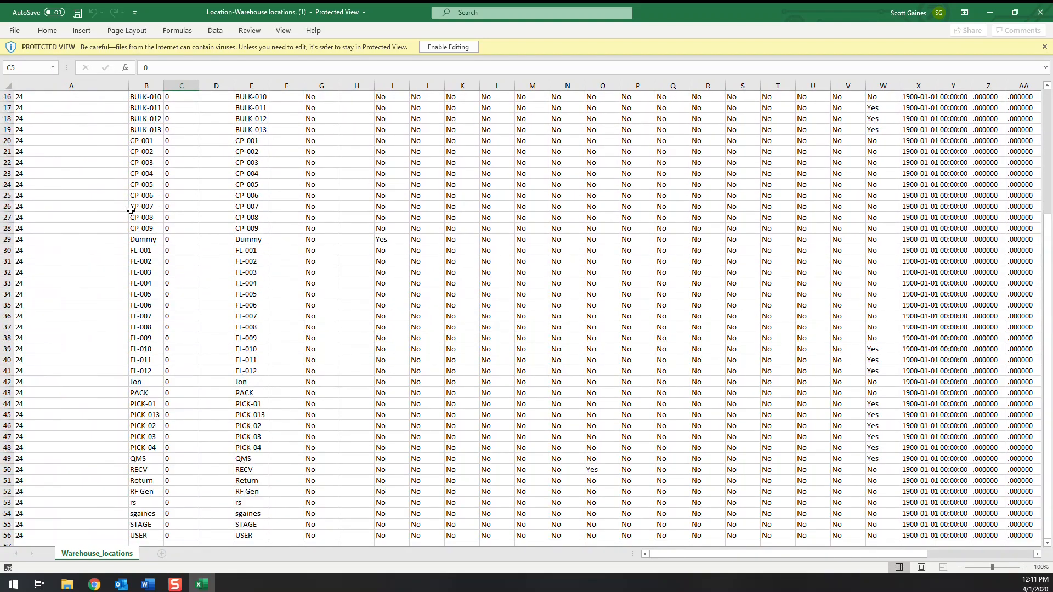
pyautogui.scroll(5, 131, 210)
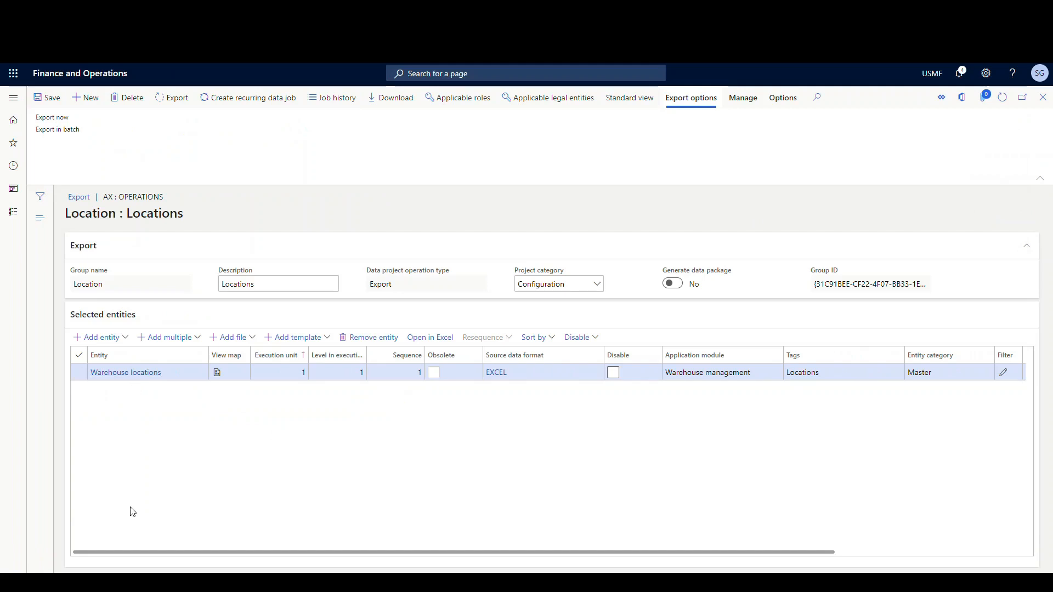
# Step: Start adding multiple entities to the Location export project and search the entity list for warehouse
pyautogui.click(129, 339)
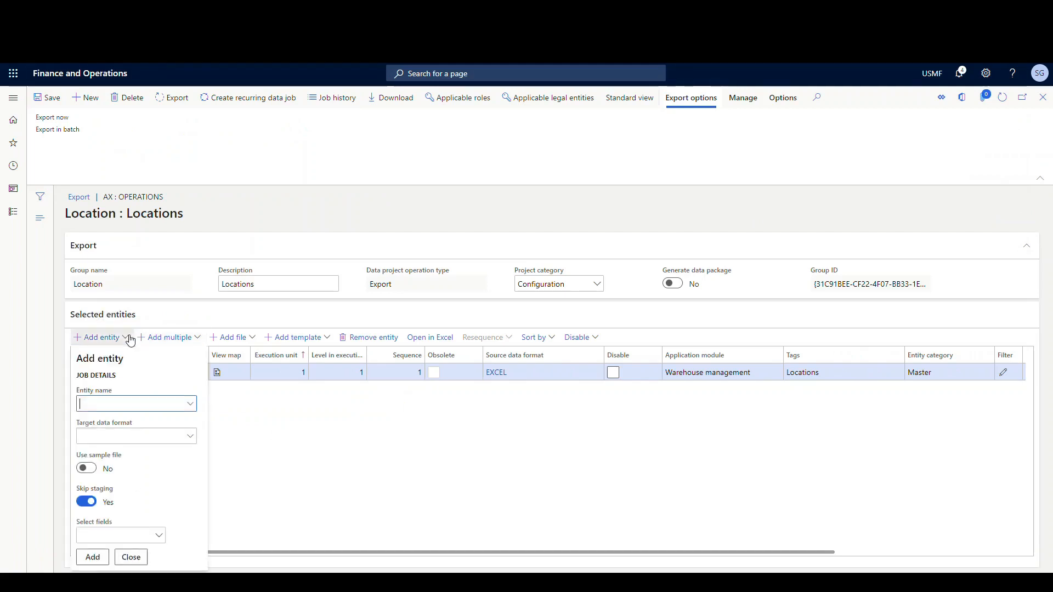
pyautogui.press('Escape')
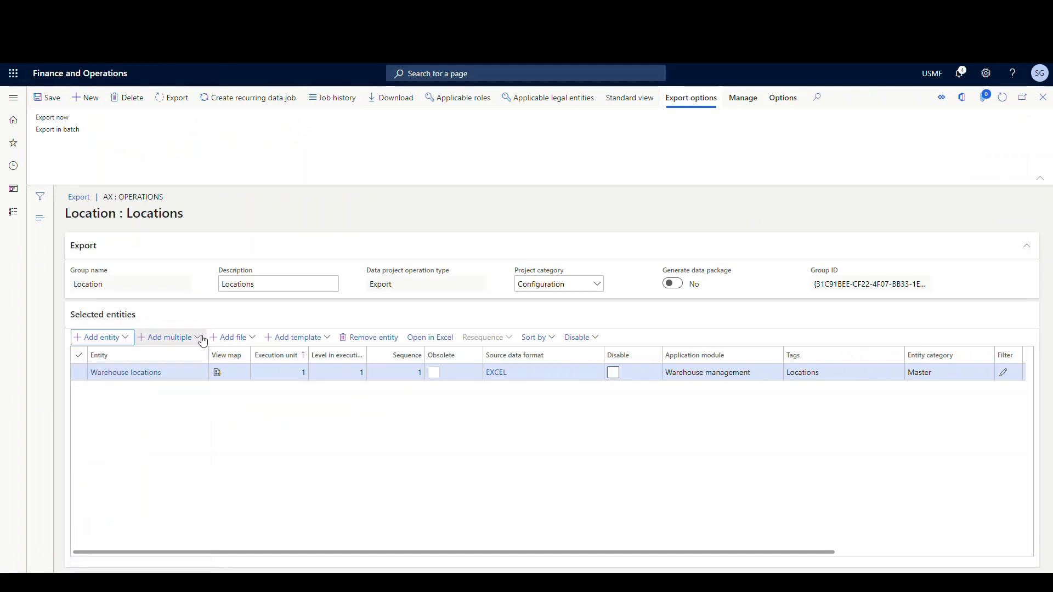
pyautogui.click(201, 340)
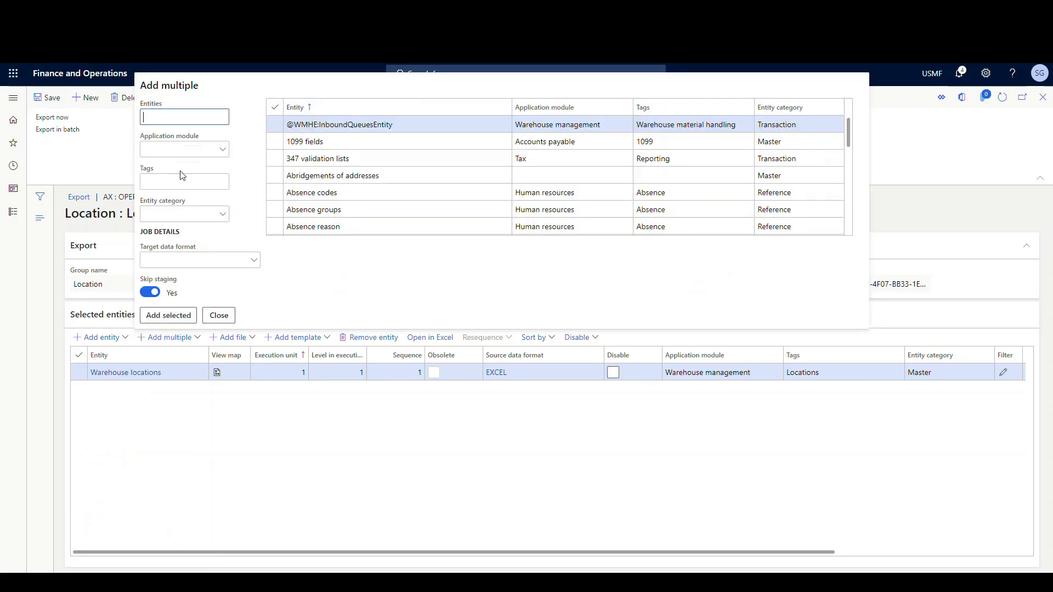
pyautogui.write('waerhou')
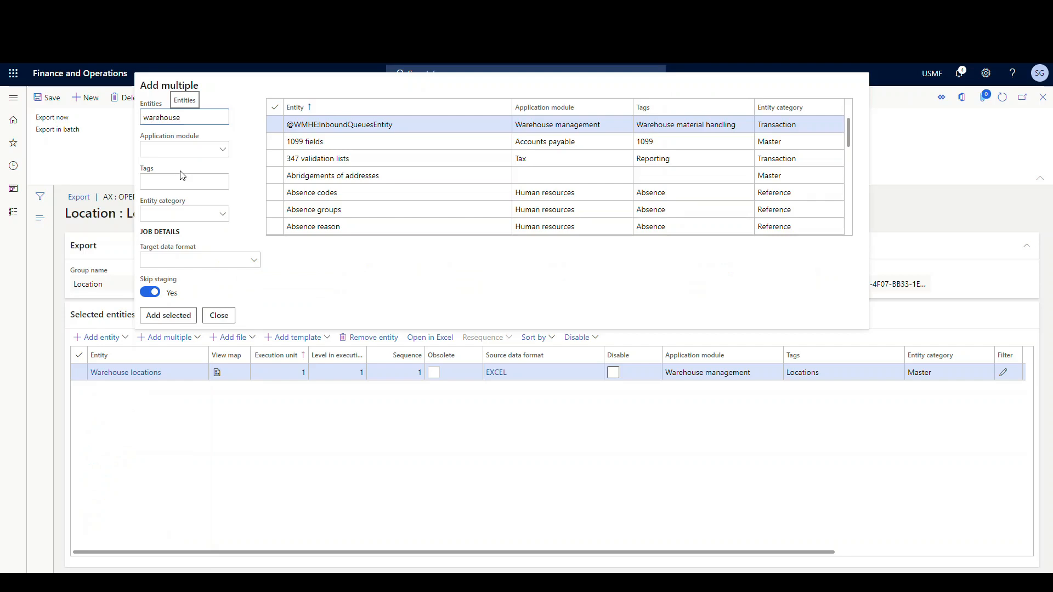
pyautogui.press('Return')
pyautogui.scroll(-2, 381, 178)
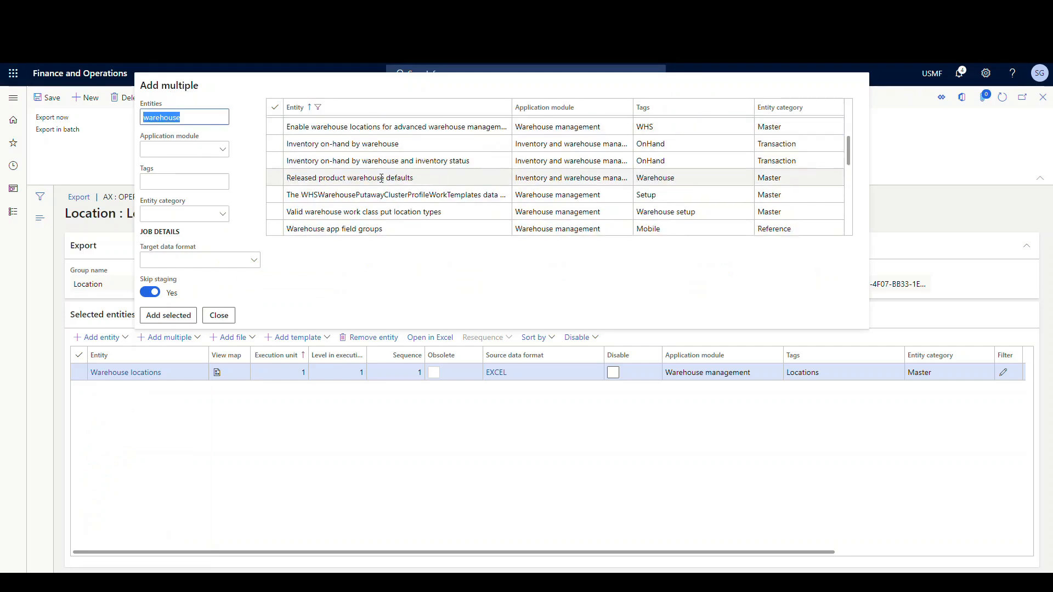
pyautogui.scroll(-5, 381, 179)
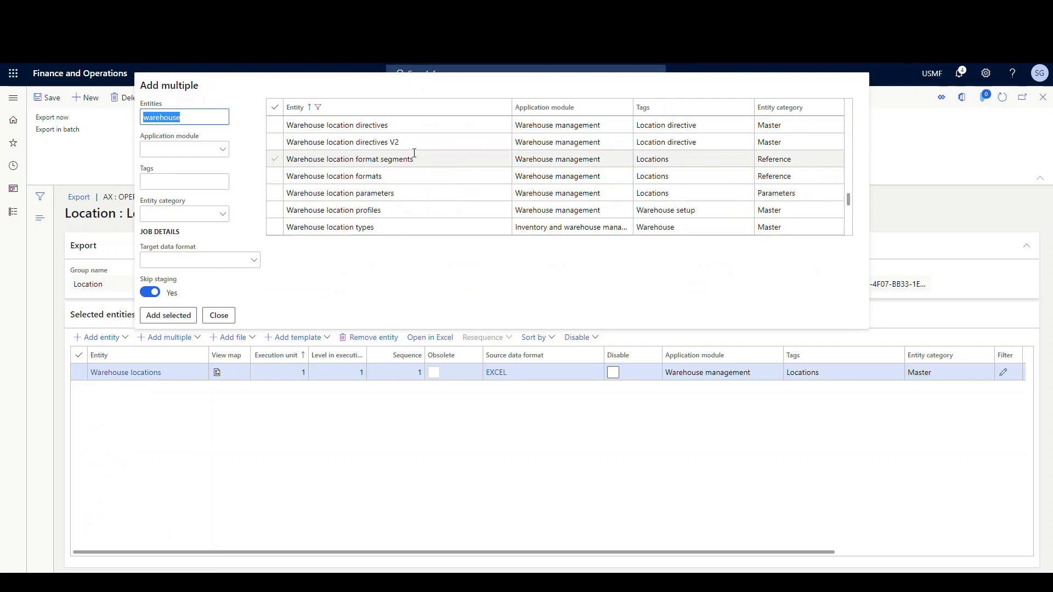
pyautogui.scroll(-10, 414, 153)
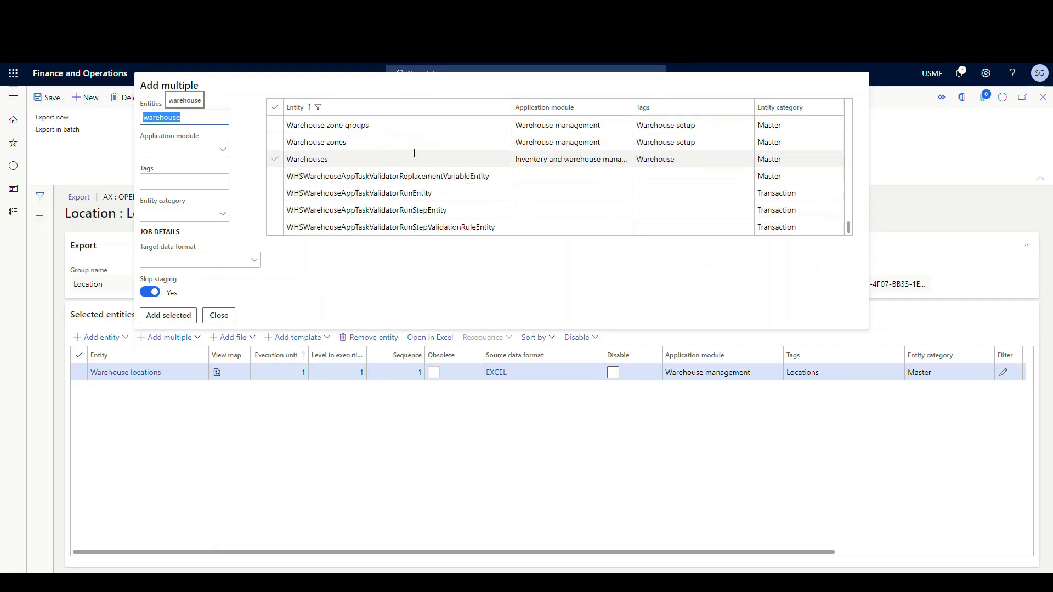
# Step: Select the Warehouse zones, Warehouse zone groups, Warehouse location profiles and Warehouse location types entities
pyautogui.click(272, 142)
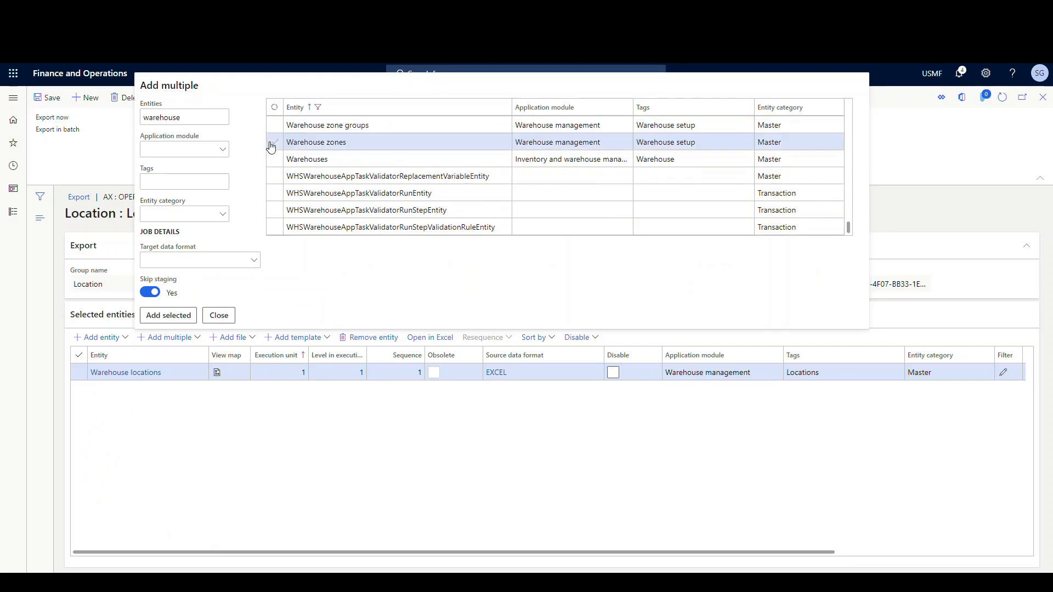
pyautogui.scroll(2, 329, 178)
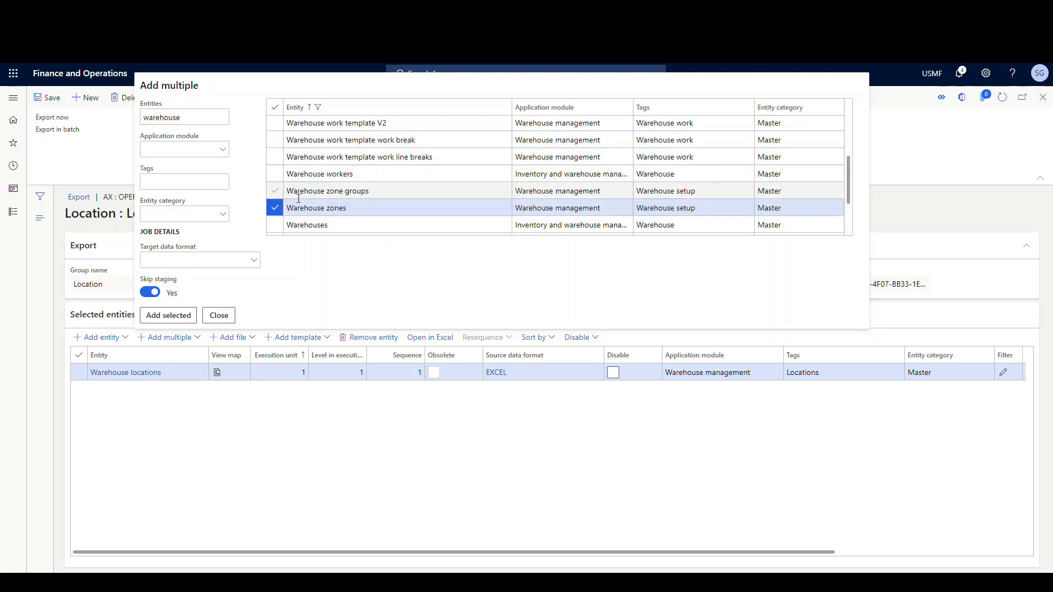
pyautogui.click(275, 192)
pyautogui.scroll(3, 353, 198)
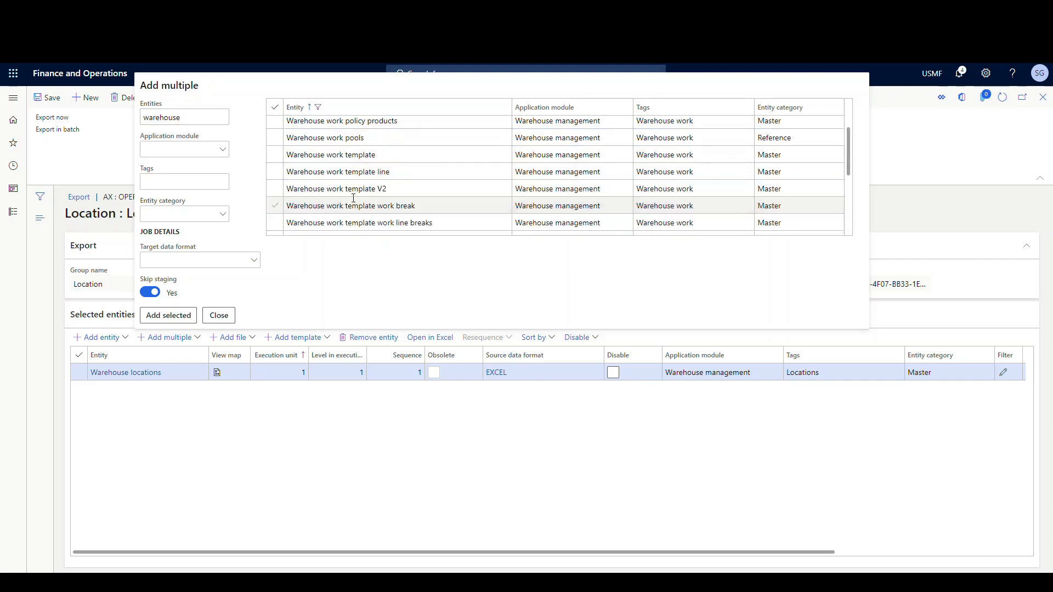
pyautogui.scroll(5, 354, 199)
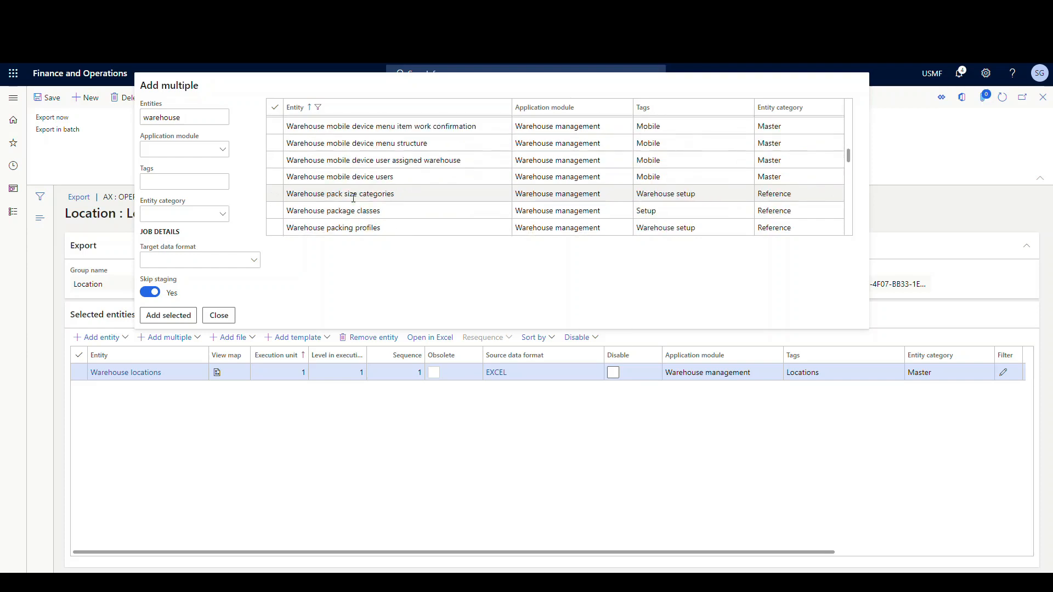
pyautogui.scroll(5, 354, 198)
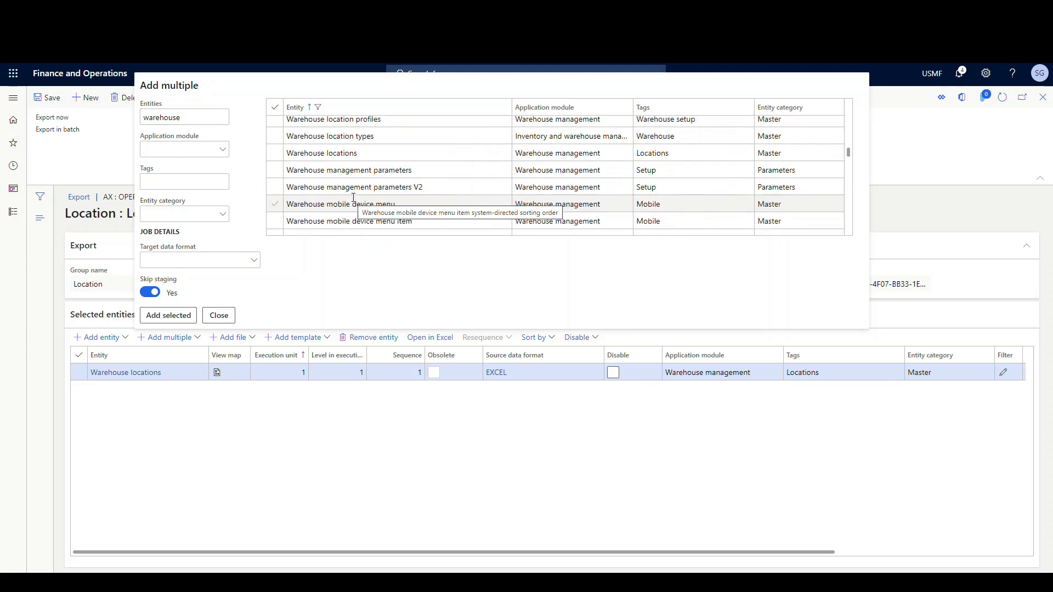
pyautogui.click(275, 119)
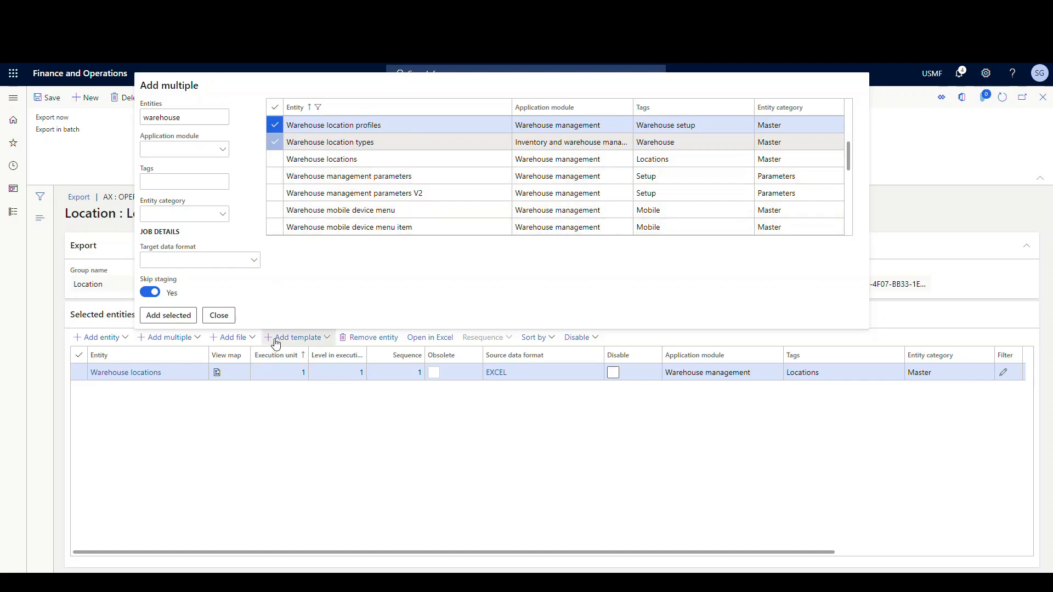
# Step: Set the target data format to EXCEL, add the selected entities to the export project and close the form
pyautogui.click(255, 263)
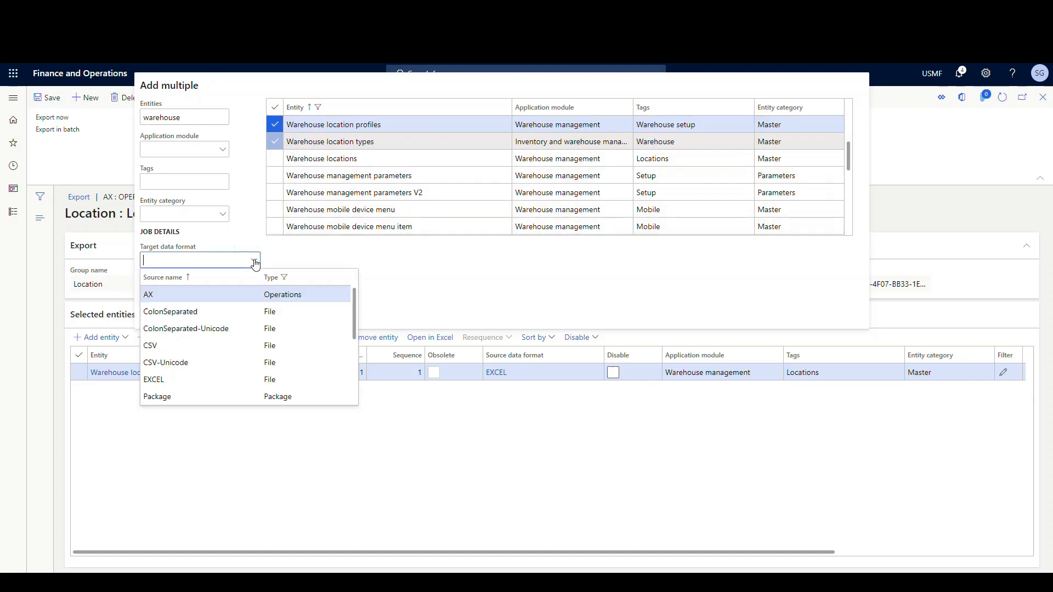
pyautogui.click(173, 382)
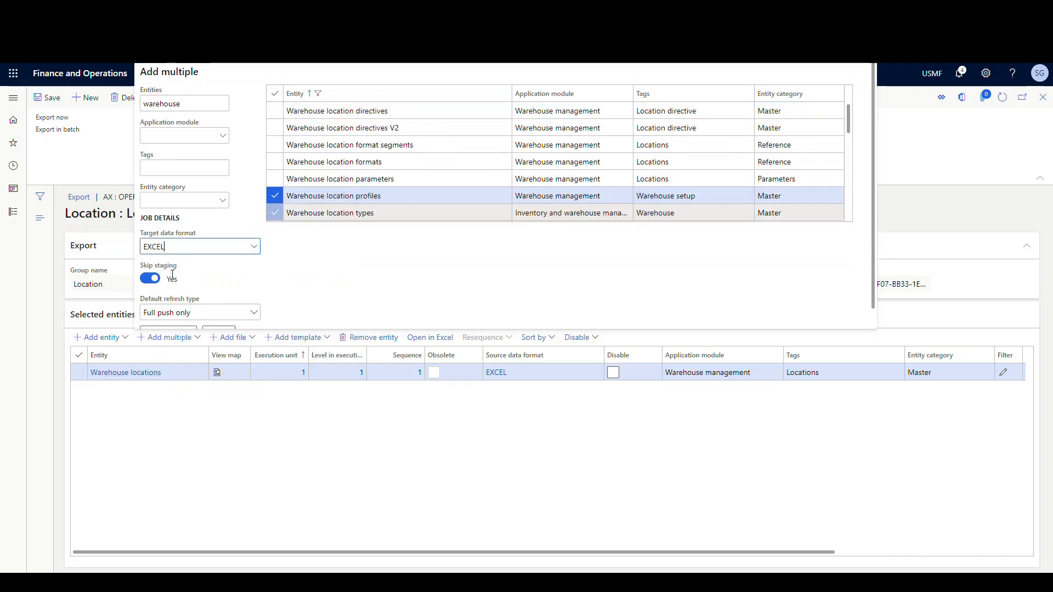
pyautogui.scroll(-1, 194, 277)
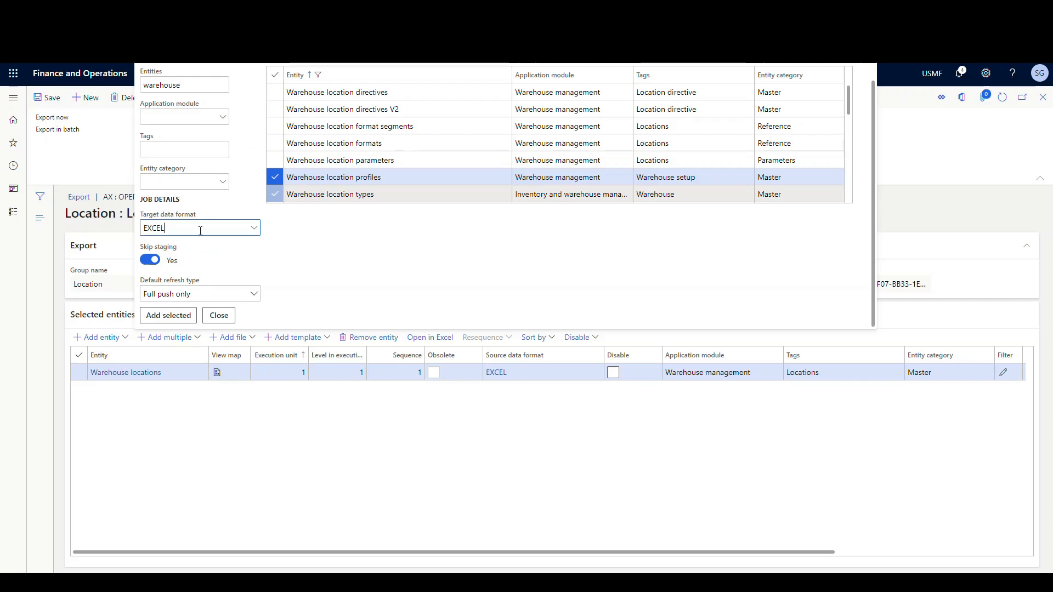
pyautogui.click(167, 317)
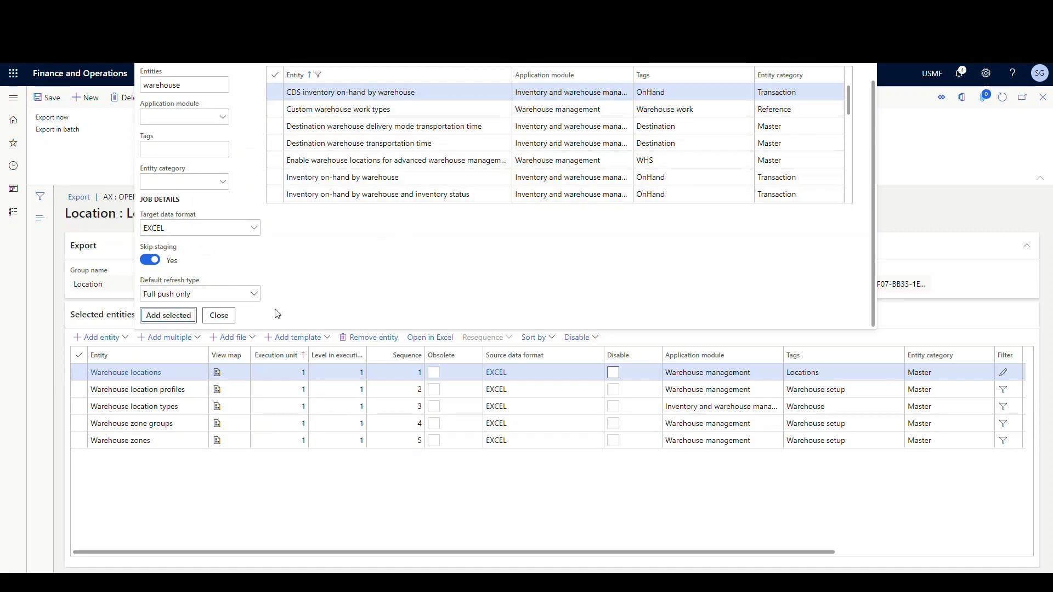
pyautogui.click(219, 315)
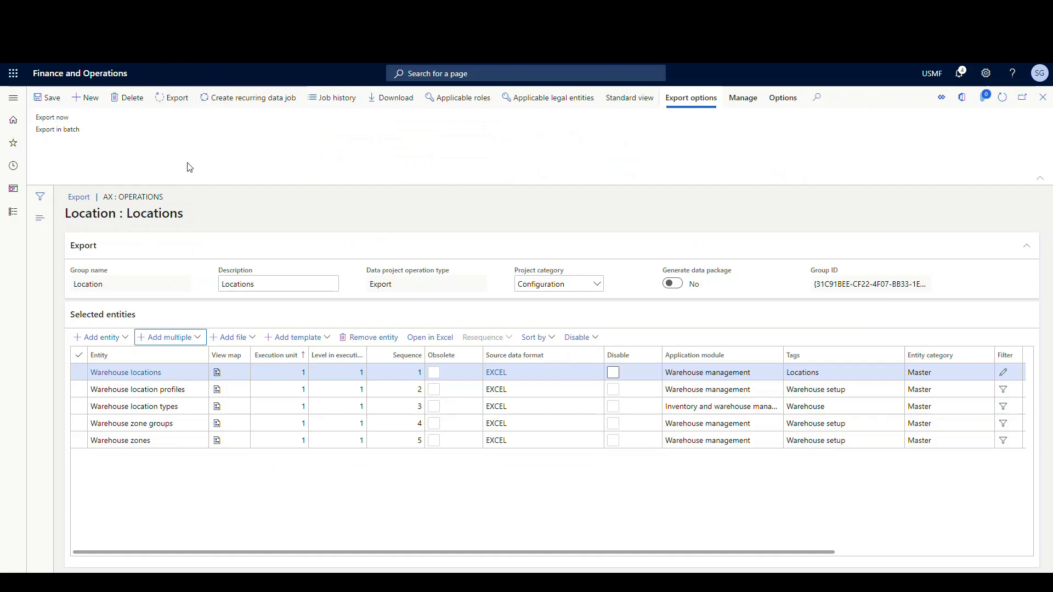
# Step: Run the Location project's export and refresh the execution summary until all five warehouse entities have been processed
pyautogui.click(176, 98)
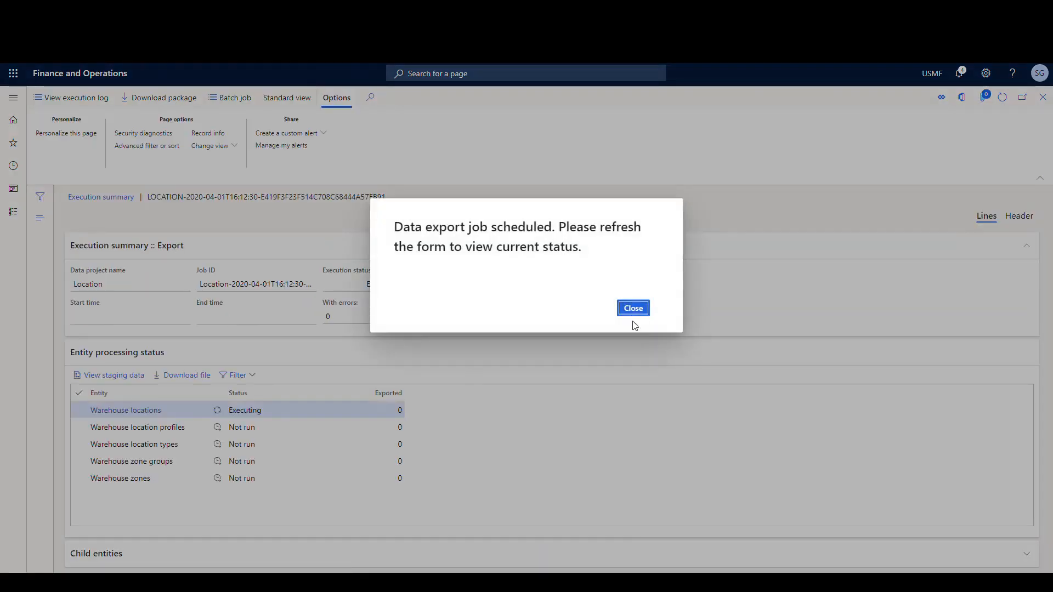
pyautogui.click(633, 309)
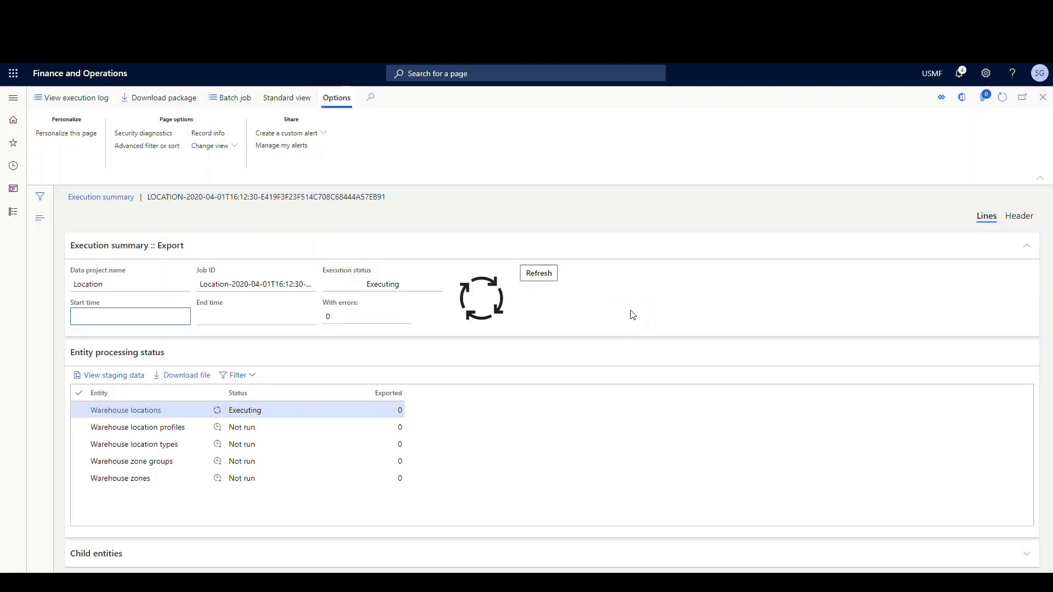
pyautogui.click(537, 274)
pyautogui.click(537, 274)
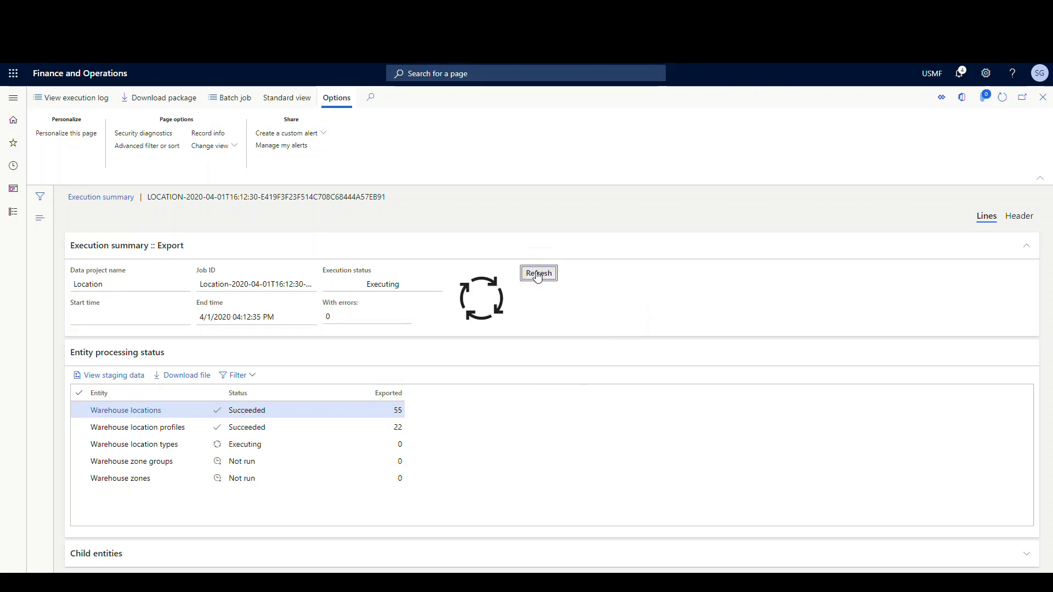
pyautogui.click(538, 275)
pyautogui.click(537, 275)
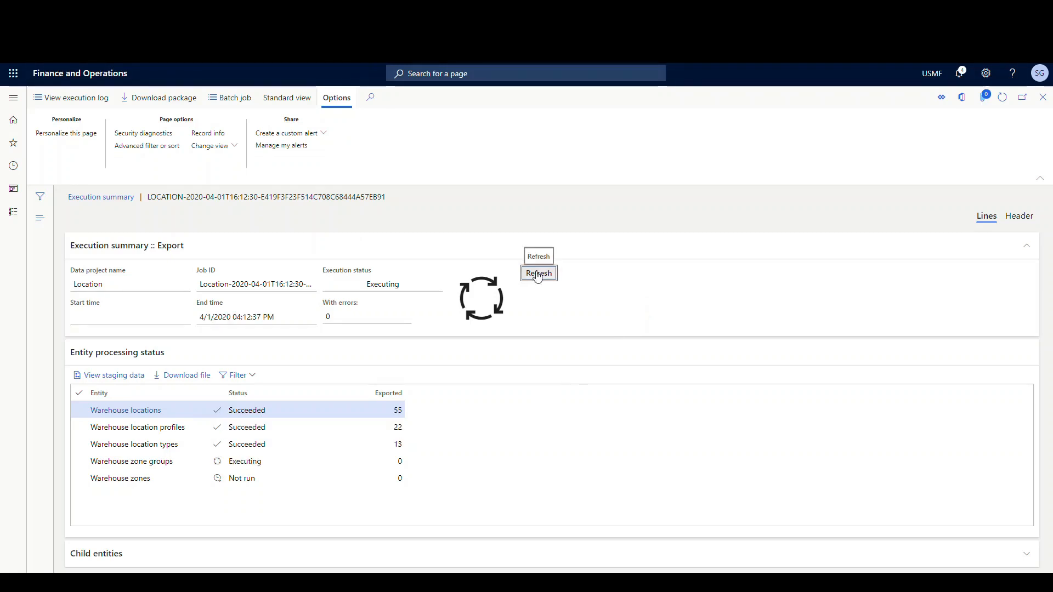
pyautogui.click(538, 274)
pyautogui.click(537, 274)
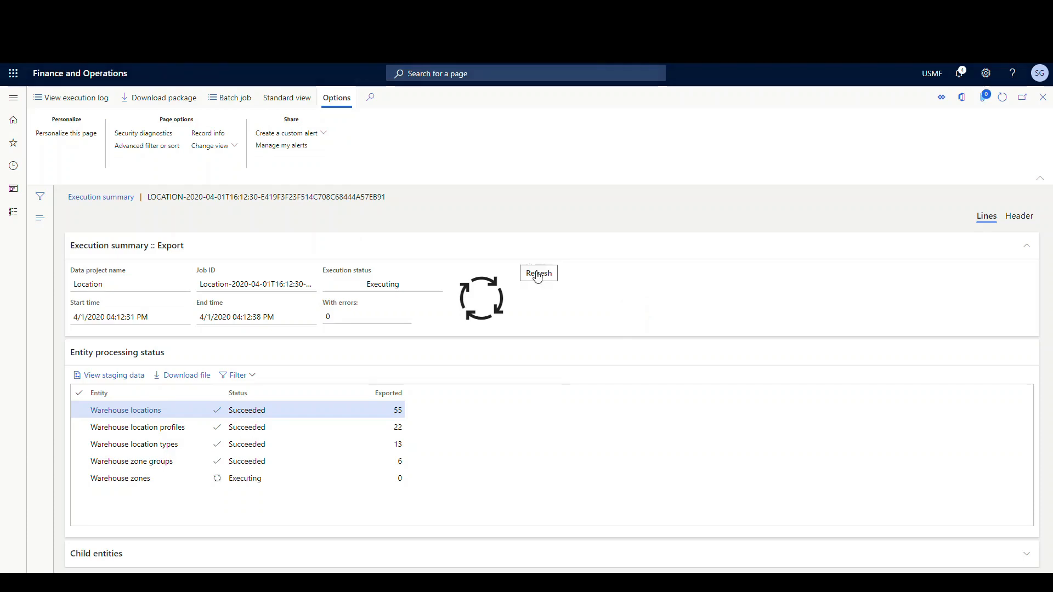
pyautogui.click(537, 274)
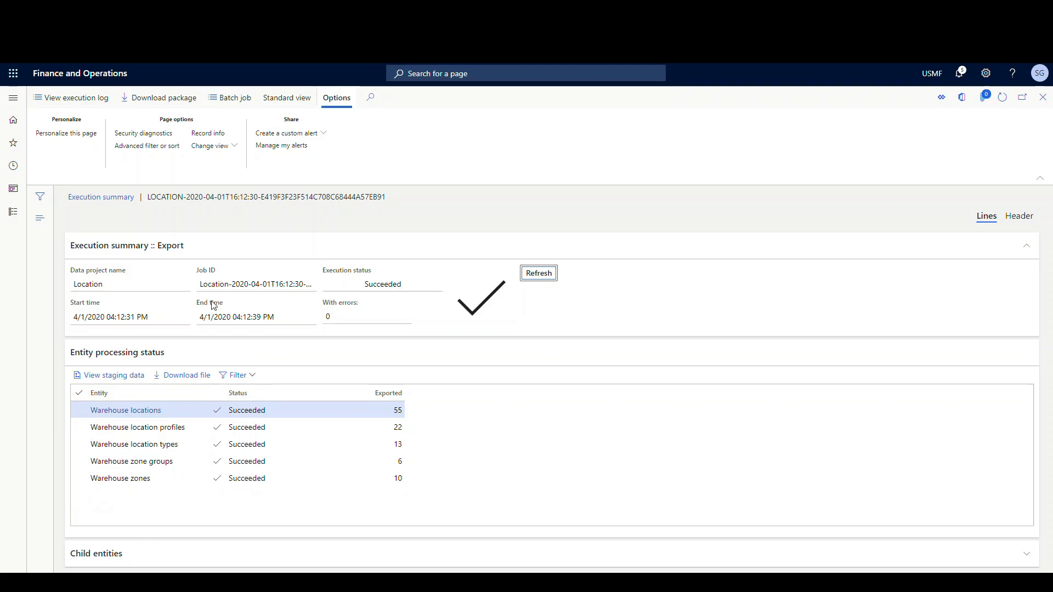
# Step: Download the export package, show the zip file in its folder and open it
pyautogui.click(171, 99)
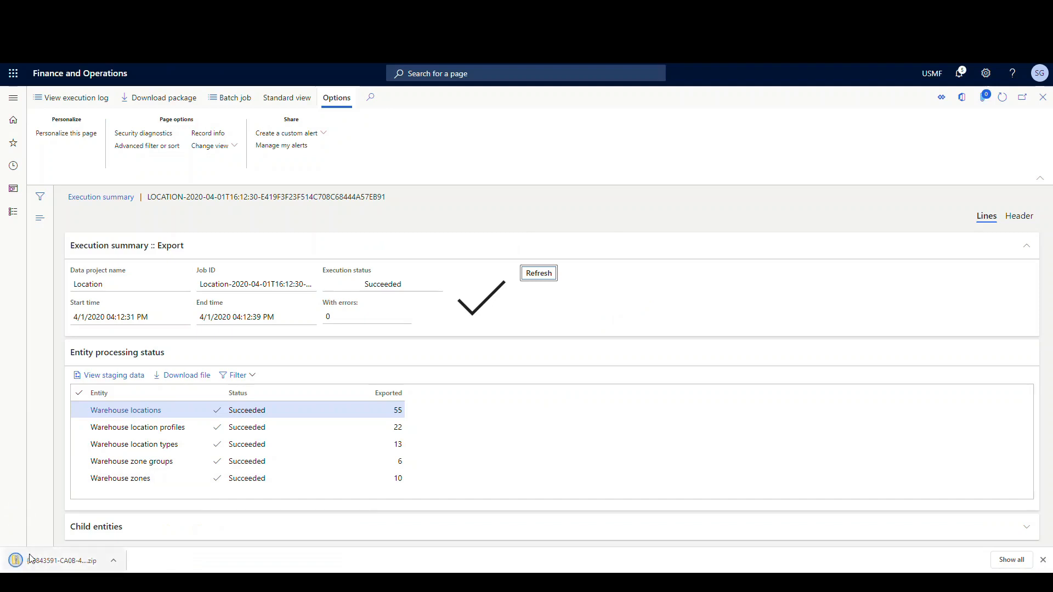
pyautogui.click(114, 563)
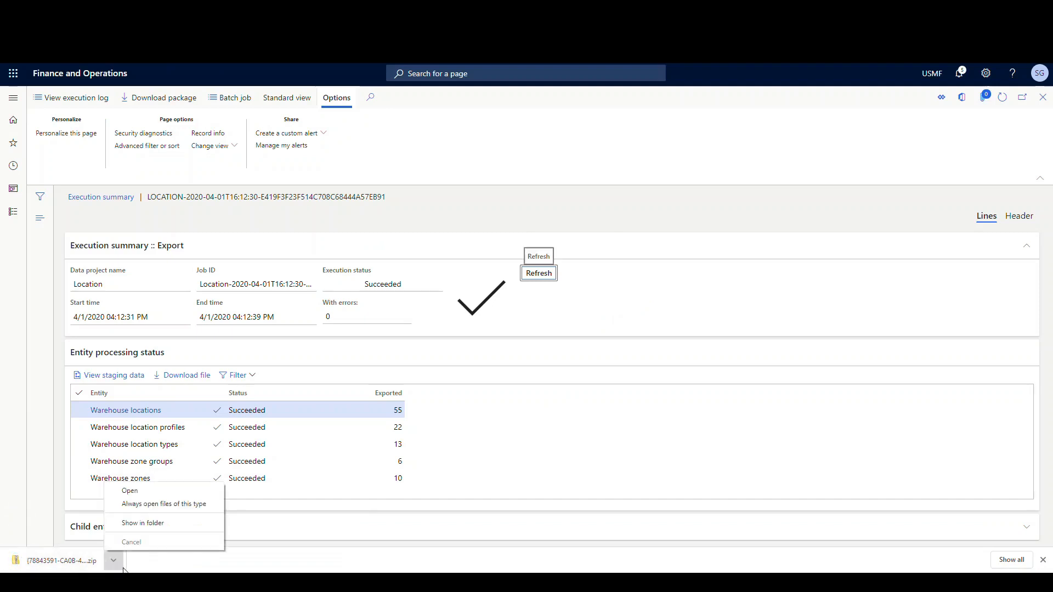
pyautogui.click(156, 534)
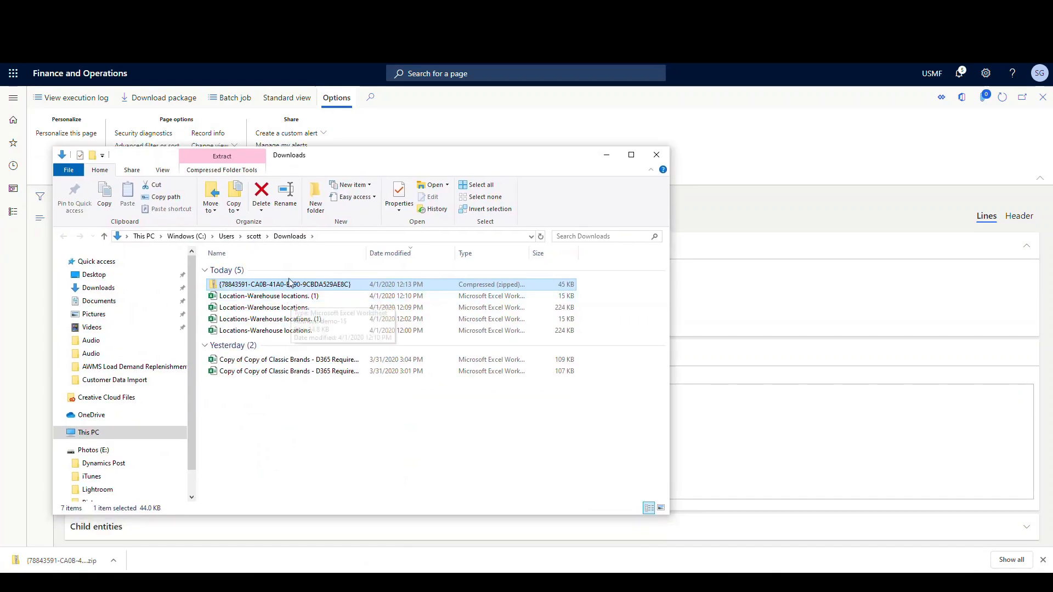
pyautogui.doubleClick(287, 289)
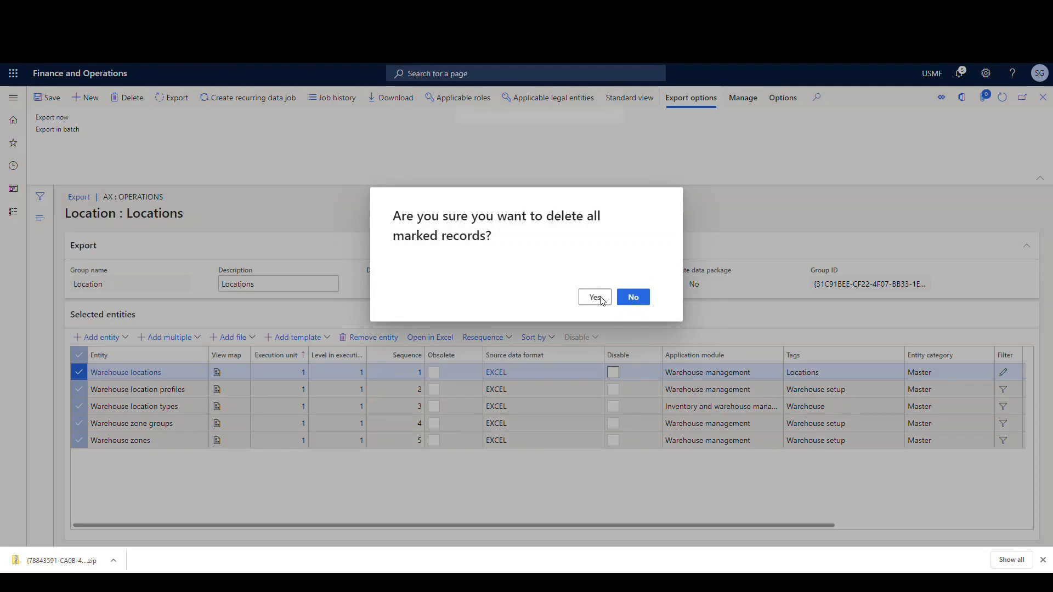
# Step: Confirm removing all entities from the Location export project, dismiss the downloads bar and save the project
pyautogui.click(595, 298)
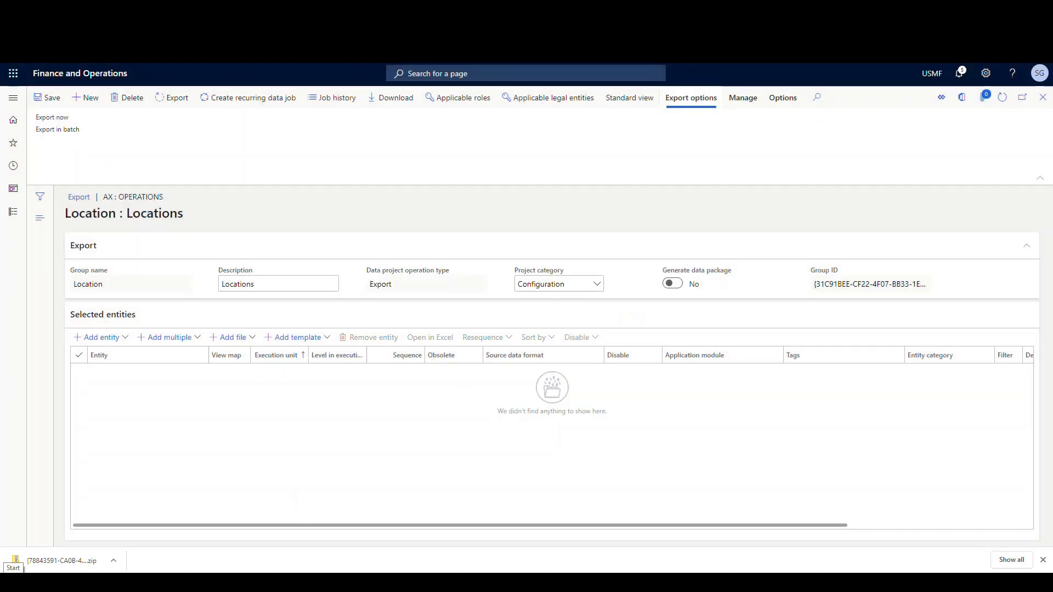
pyautogui.click(1043, 560)
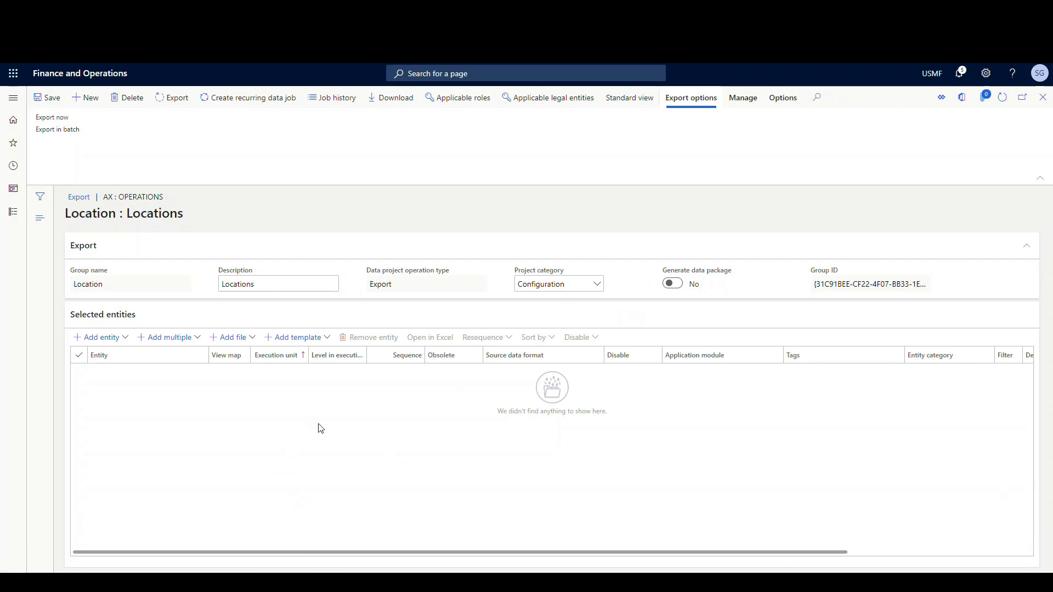
pyautogui.hotkey('ctrl', 's')
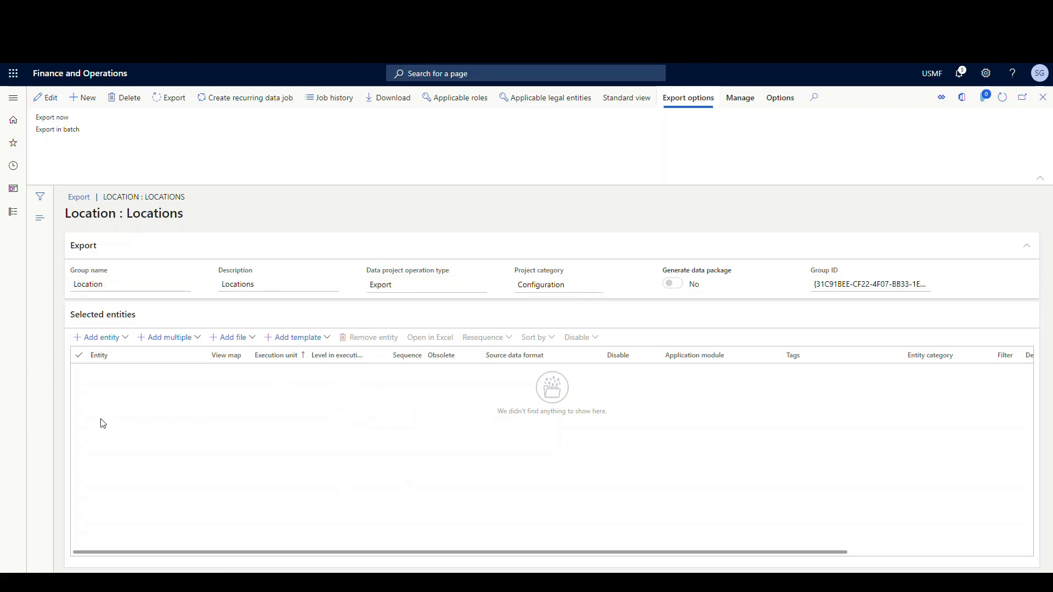
pyautogui.click(327, 338)
pyautogui.click(349, 391)
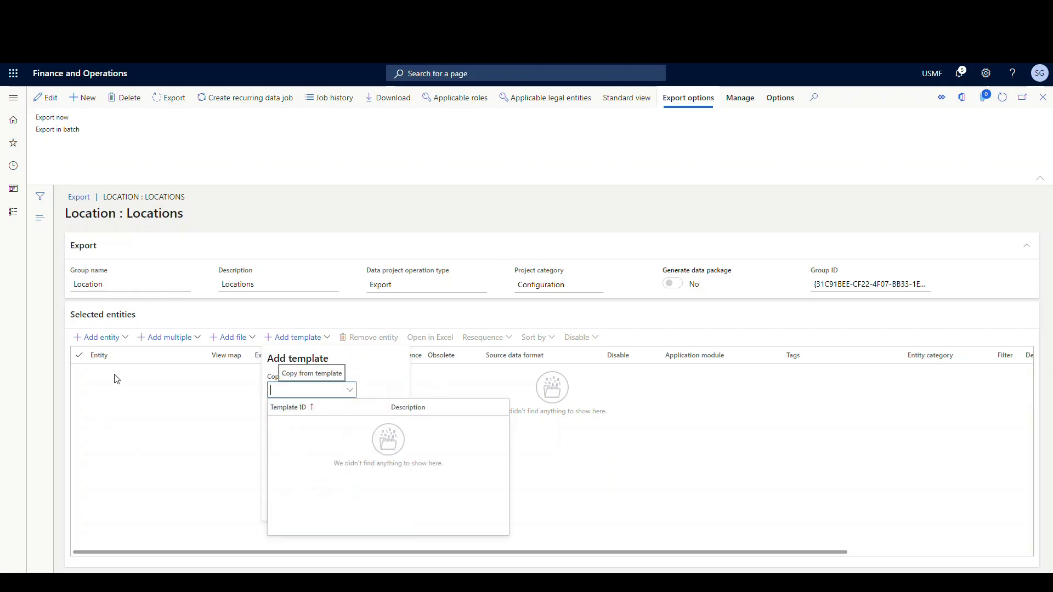
pyautogui.press('Escape')
pyautogui.press('Escape')
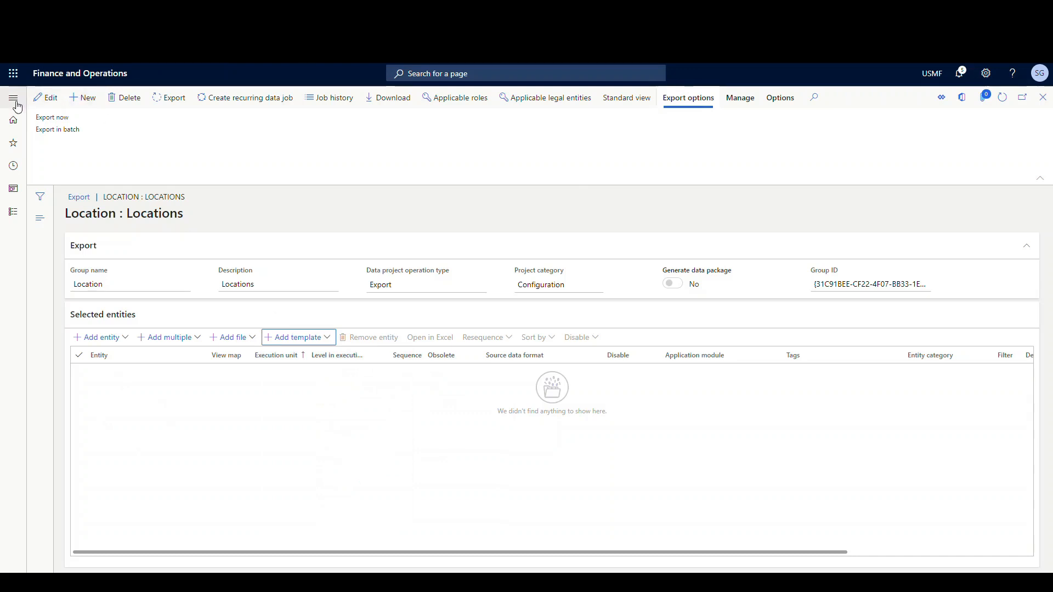
# Step: Return to Data management, open the Templates page and load all default templates
pyautogui.click(1042, 99)
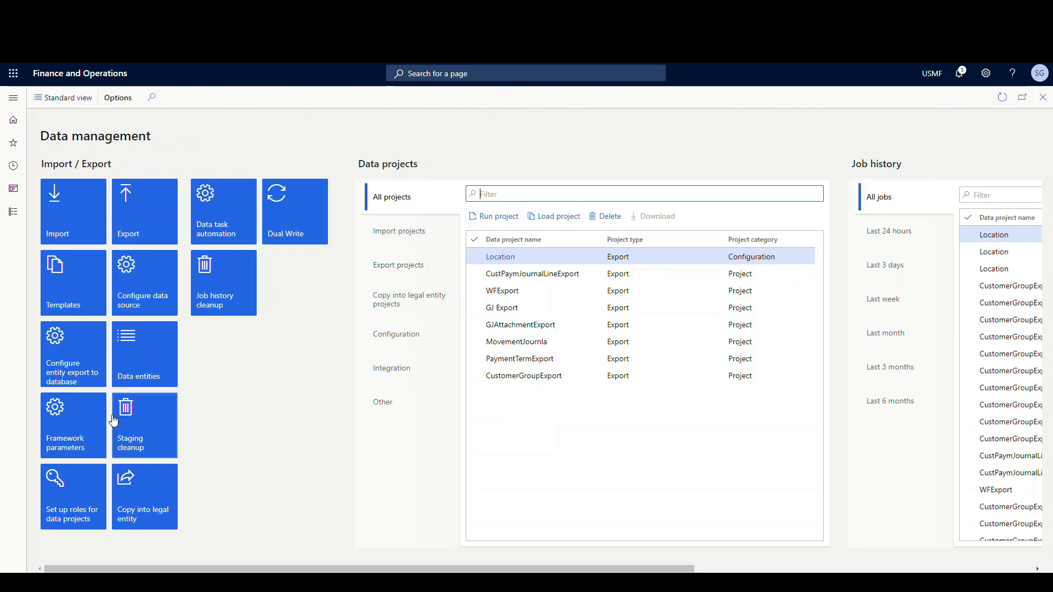
pyautogui.click(61, 296)
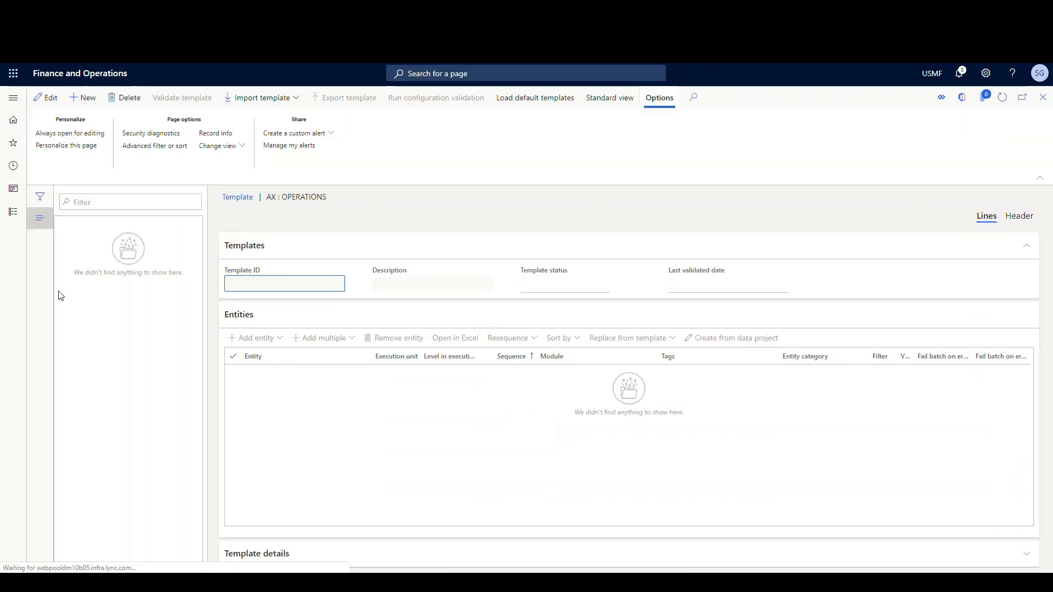
pyautogui.click(531, 102)
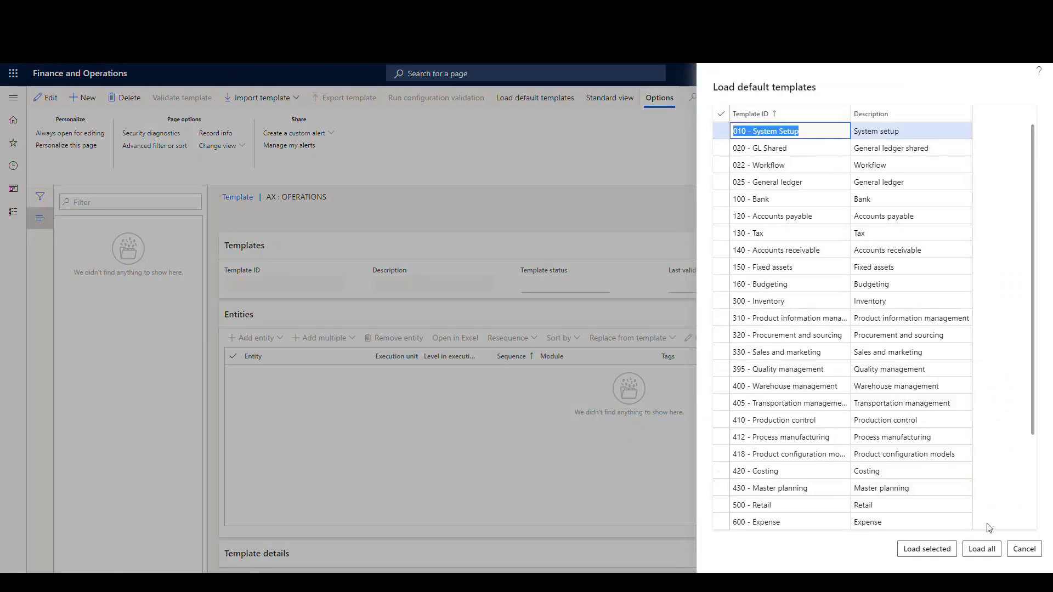
pyautogui.click(982, 550)
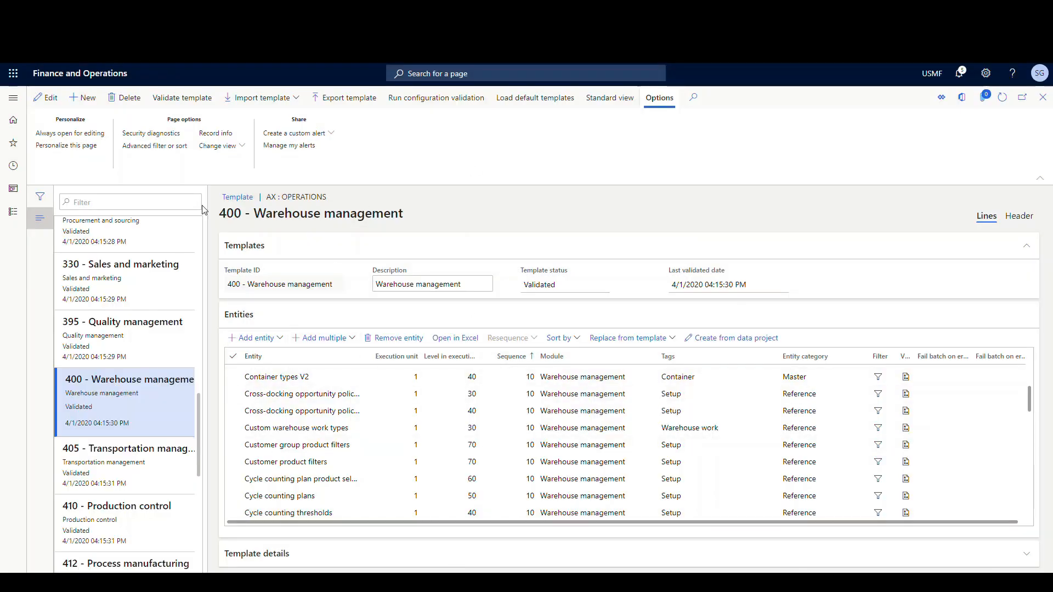
# Step: Look through the loaded templates and examine the entities in 500 - Retail and 400 - Warehouse management
pyautogui.scroll(15, 130, 398)
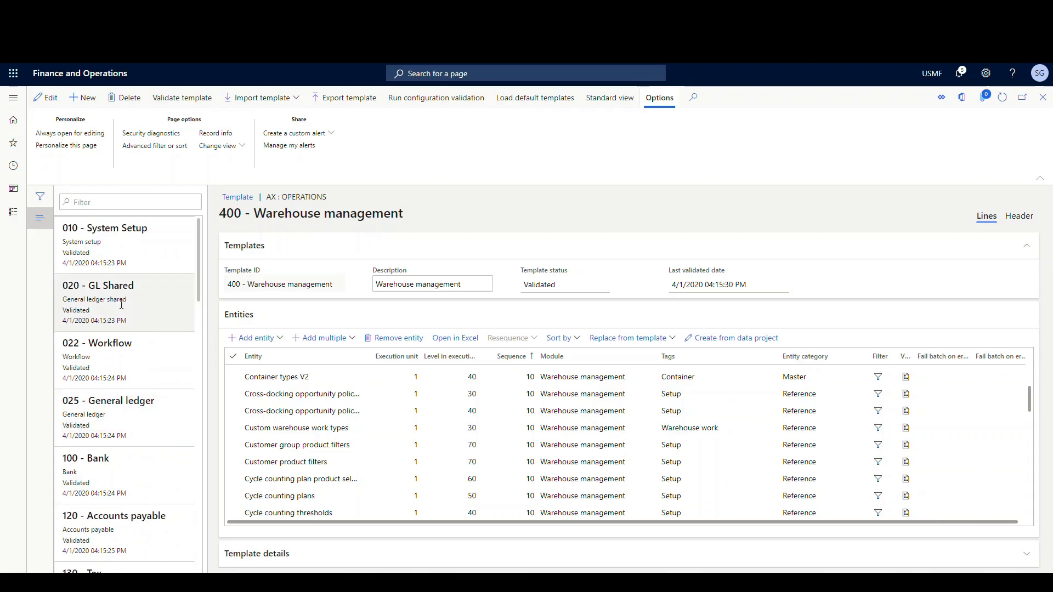
pyautogui.scroll(-18, 121, 304)
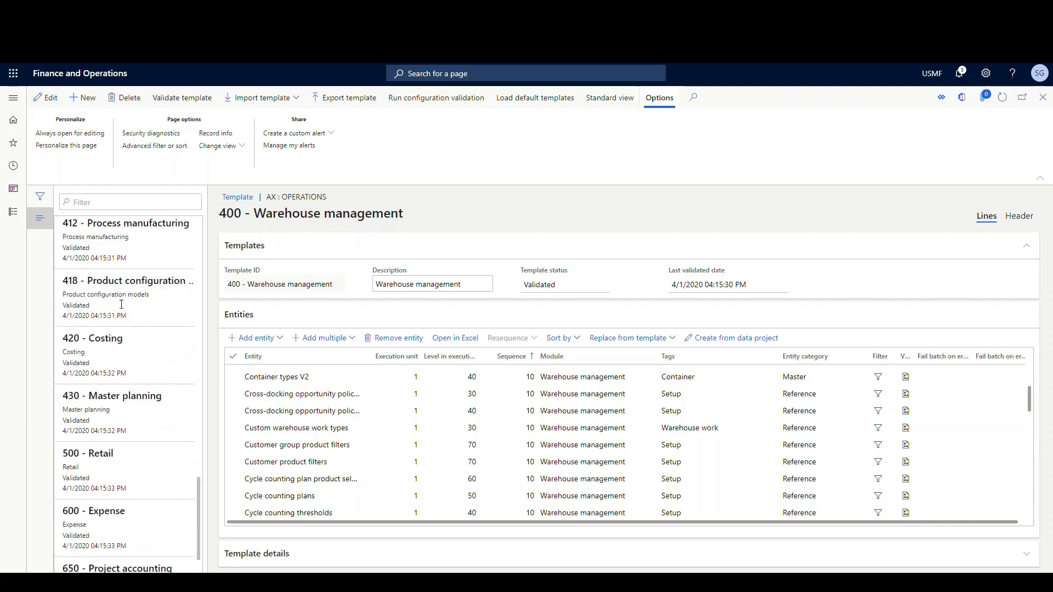
pyautogui.scroll(-1, 137, 384)
pyautogui.click(151, 428)
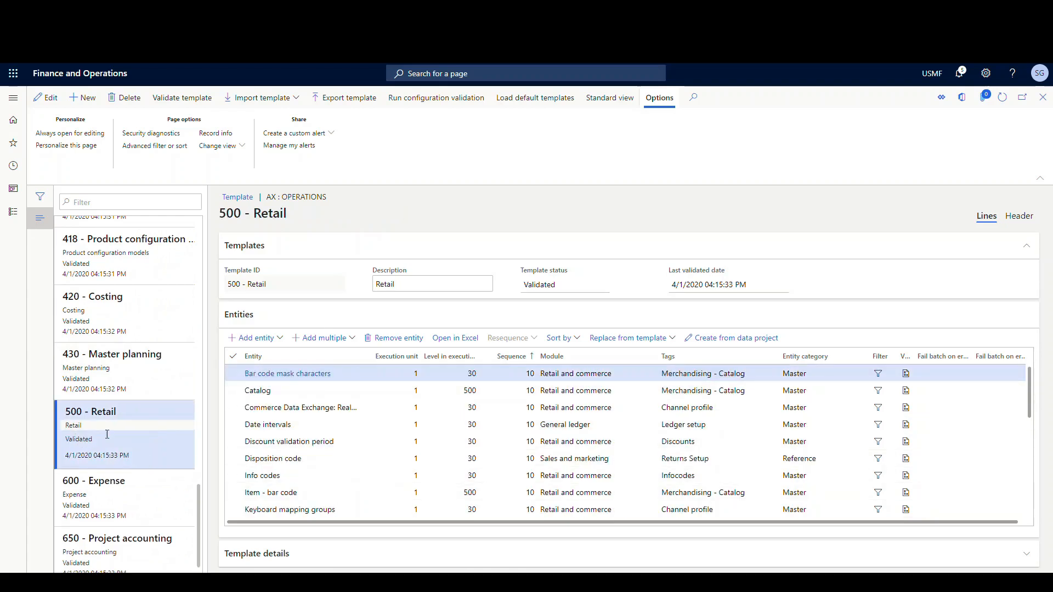
pyautogui.scroll(5, 106, 433)
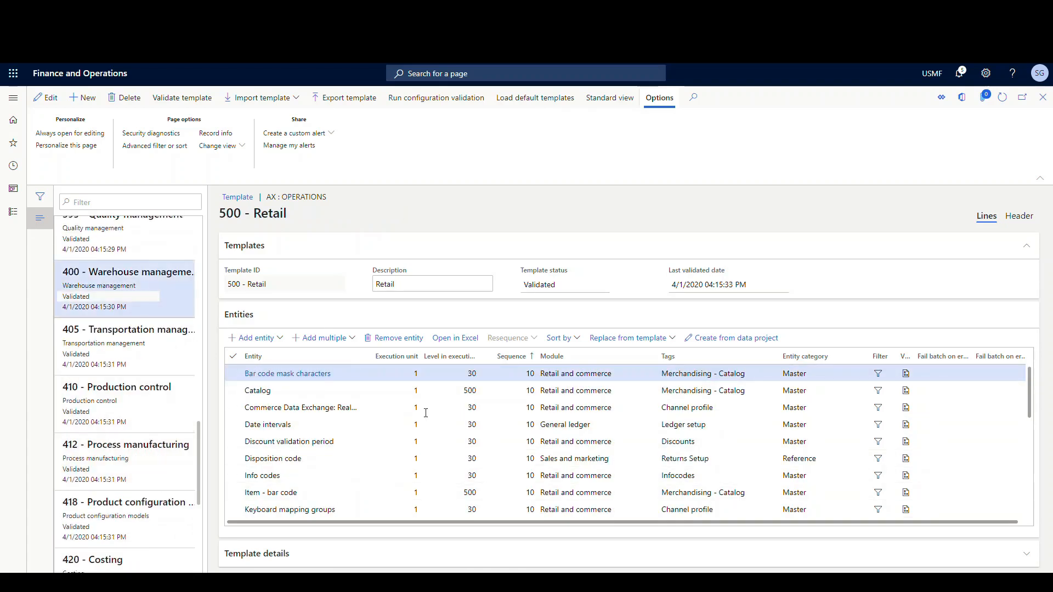
pyautogui.scroll(-10, 361, 439)
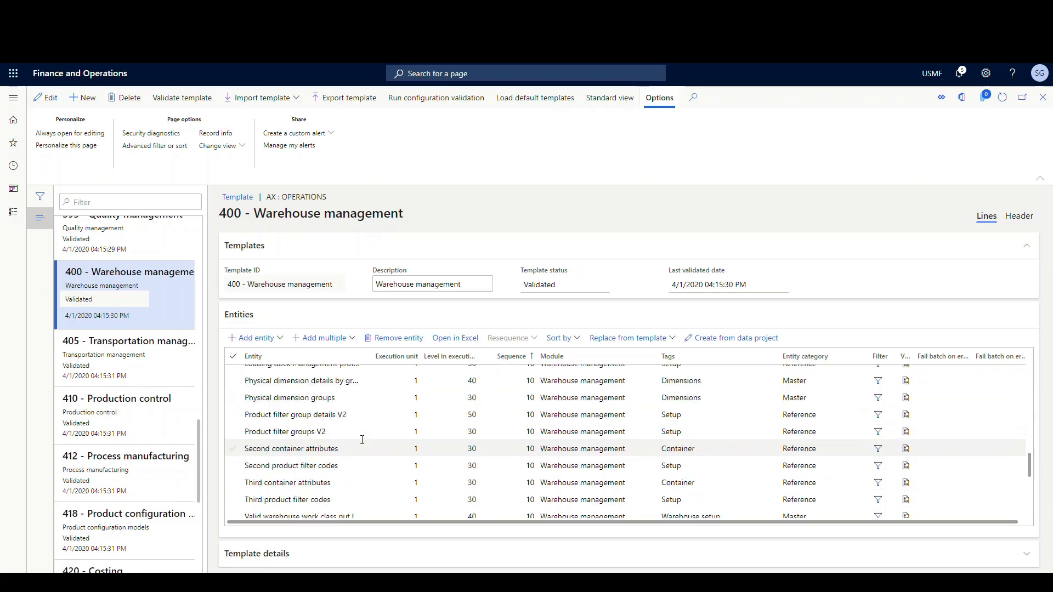
pyautogui.scroll(-15, 362, 440)
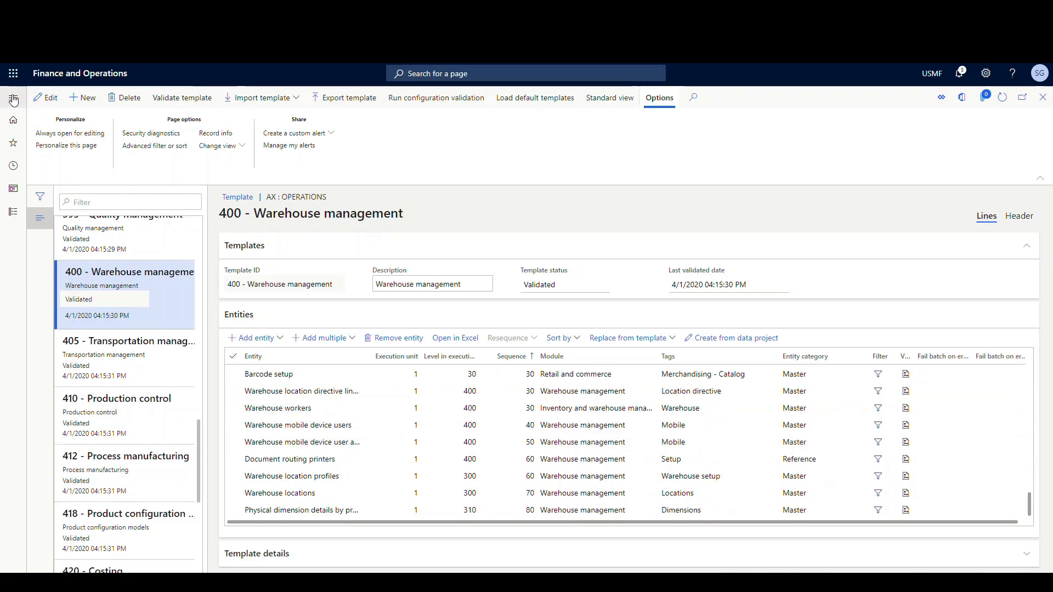
# Step: Load the Location export project, merge in the 400 - Warehouse management template with target data format EXCEL, and review the added entities
pyautogui.click(1043, 97)
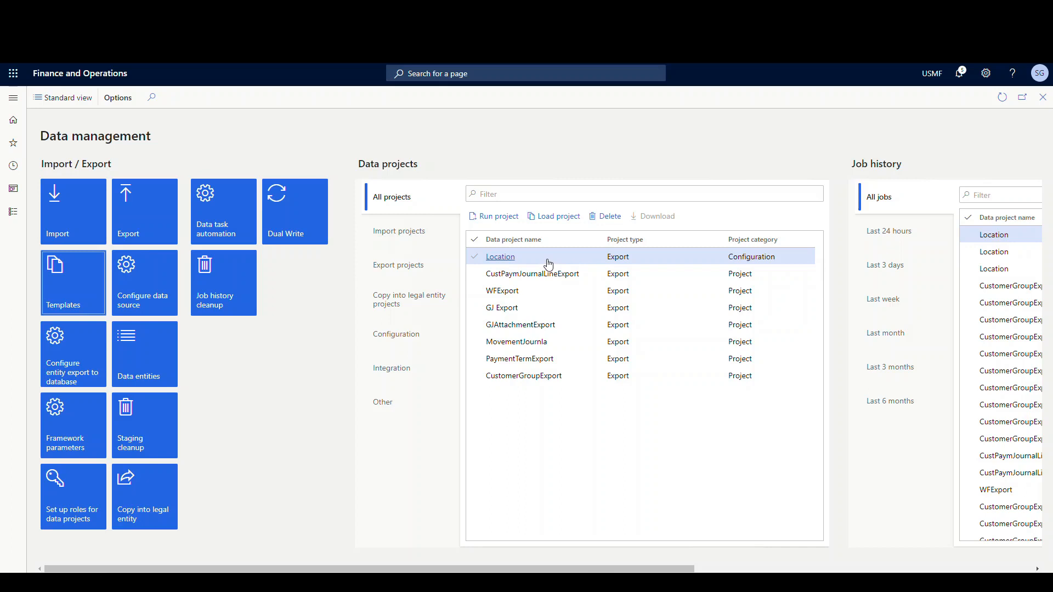
pyautogui.click(562, 218)
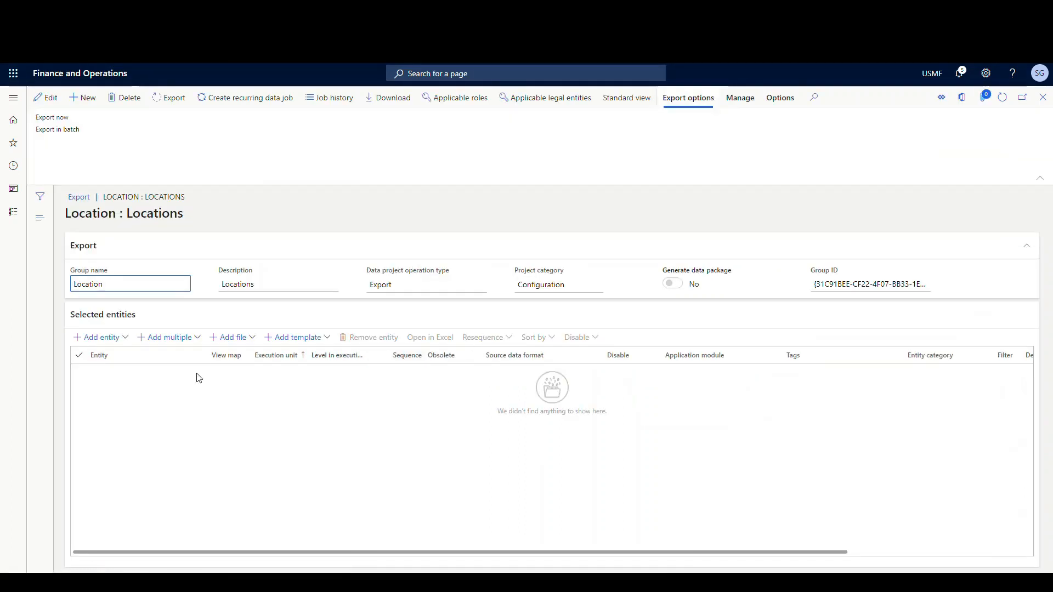
pyautogui.click(327, 339)
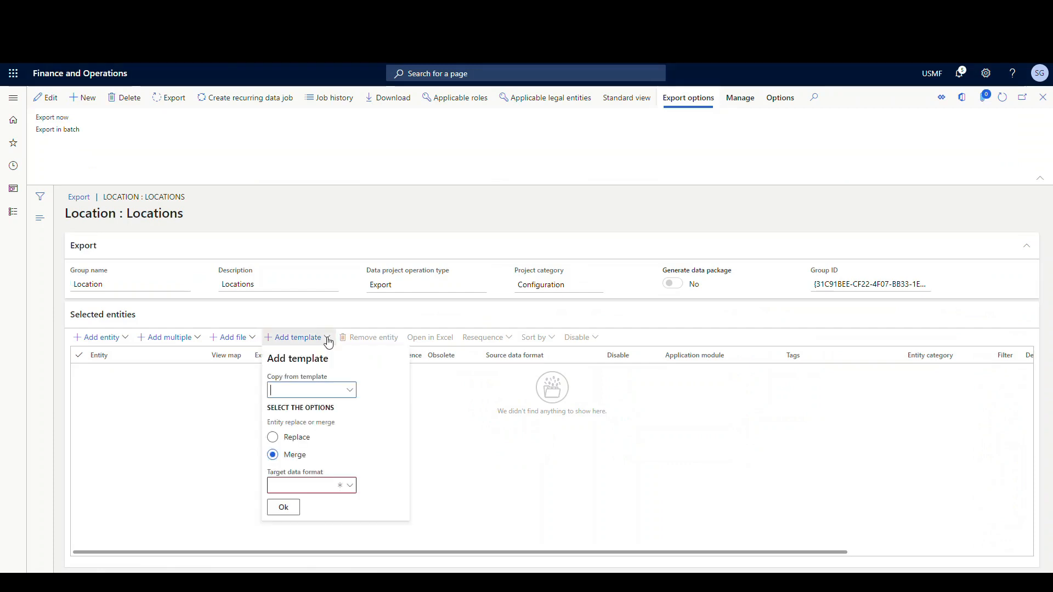
pyautogui.click(348, 393)
pyautogui.scroll(-5, 336, 434)
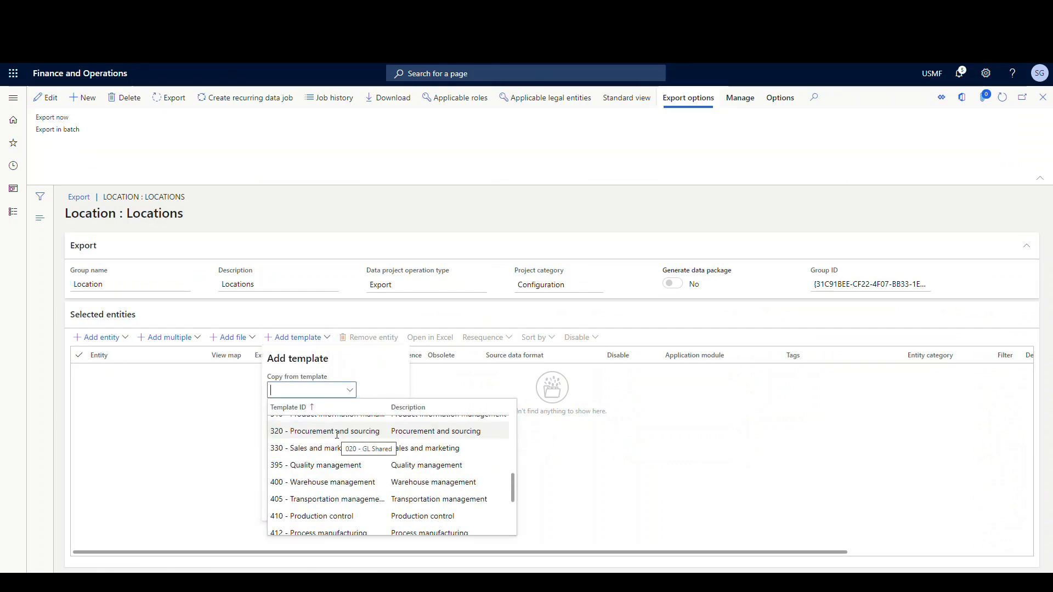
pyautogui.click(329, 482)
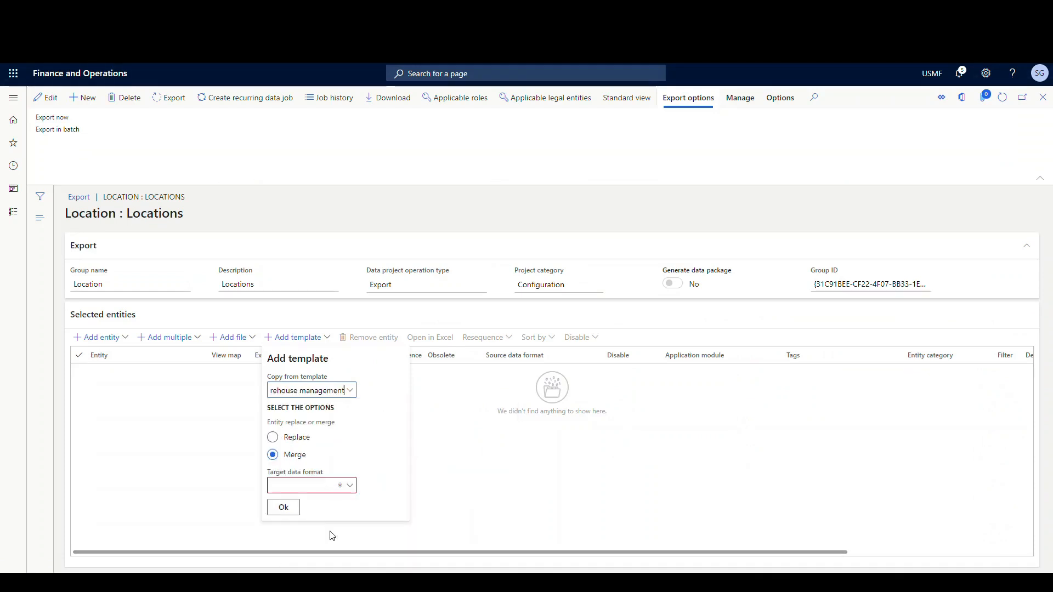
pyautogui.click(348, 488)
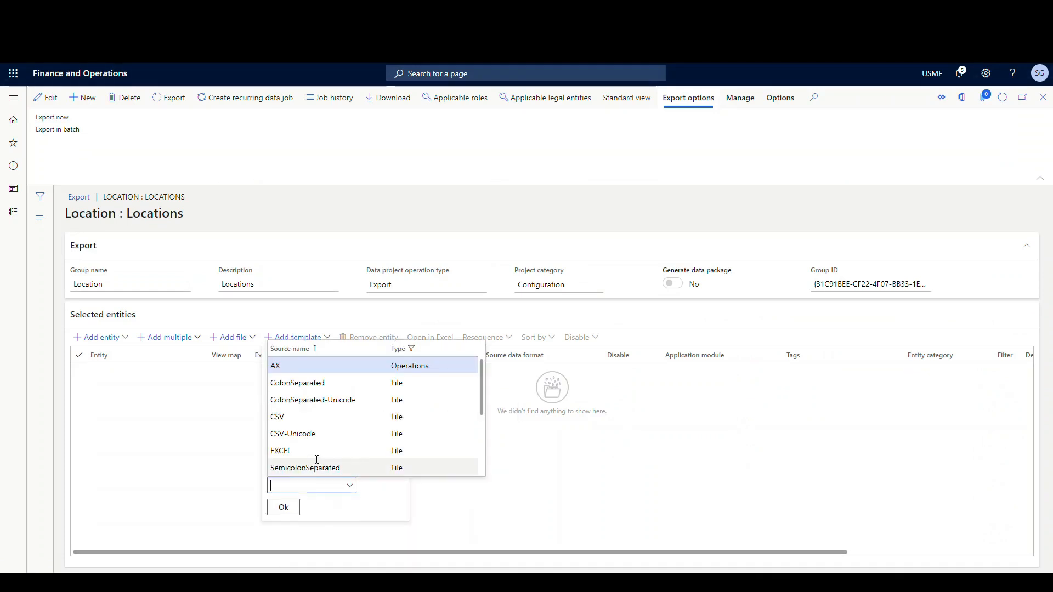
pyautogui.click(316, 459)
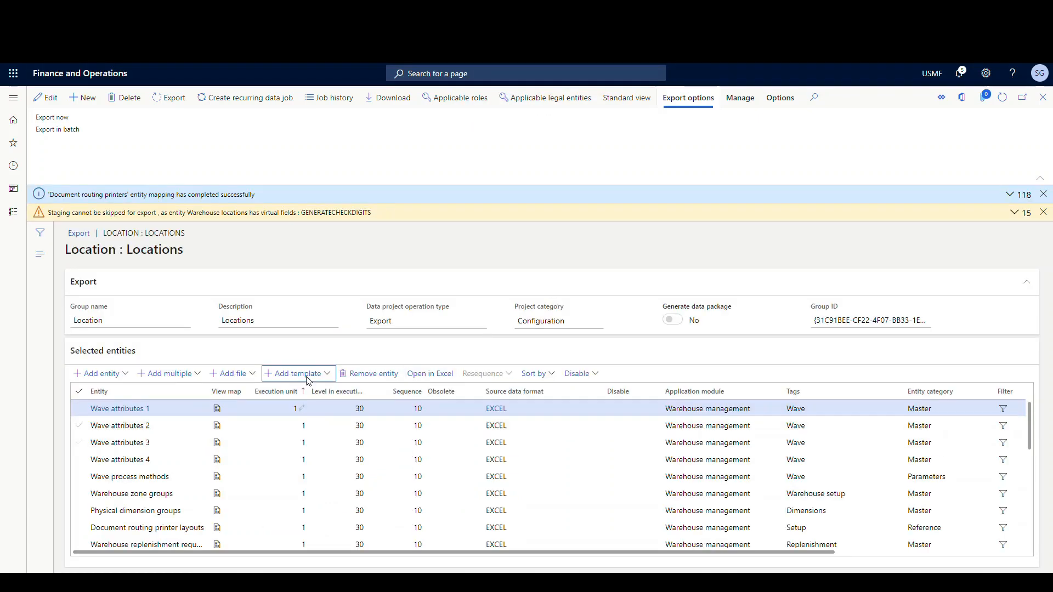
pyautogui.scroll(-15, 404, 438)
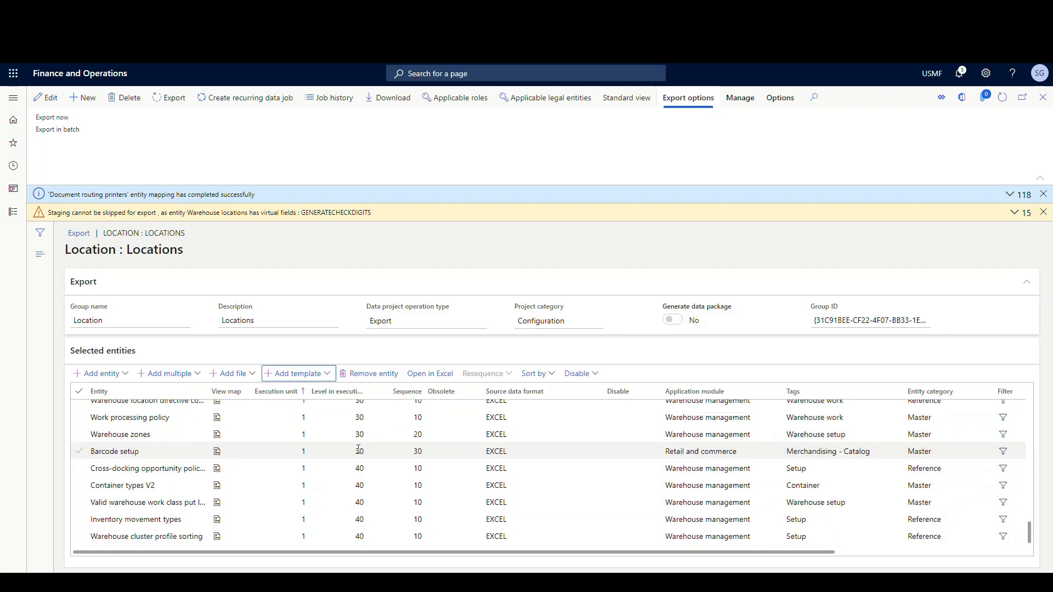
pyautogui.scroll(-10, 356, 445)
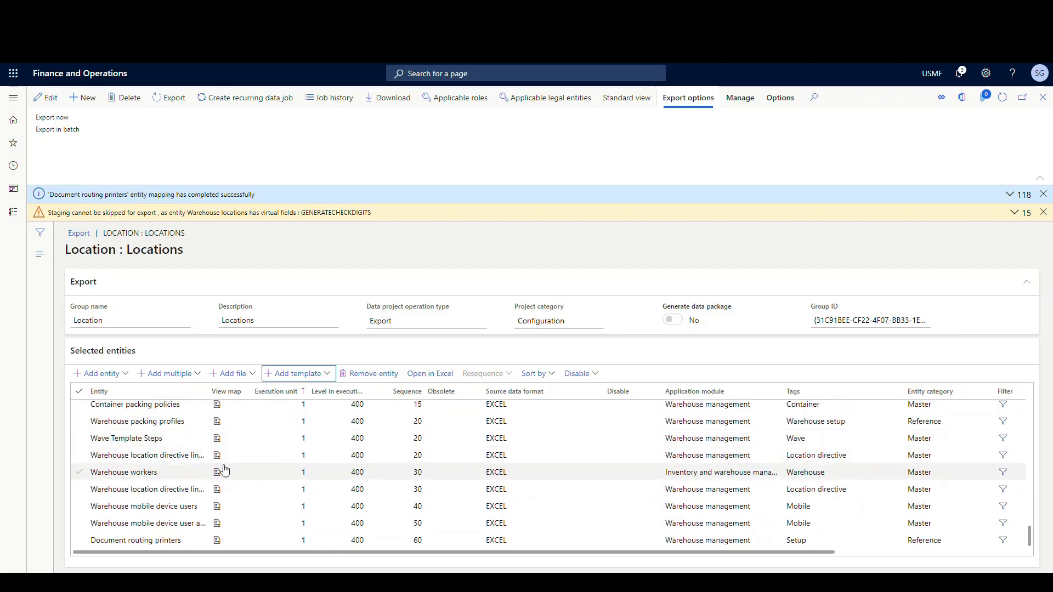
pyautogui.scroll(20, 201, 500)
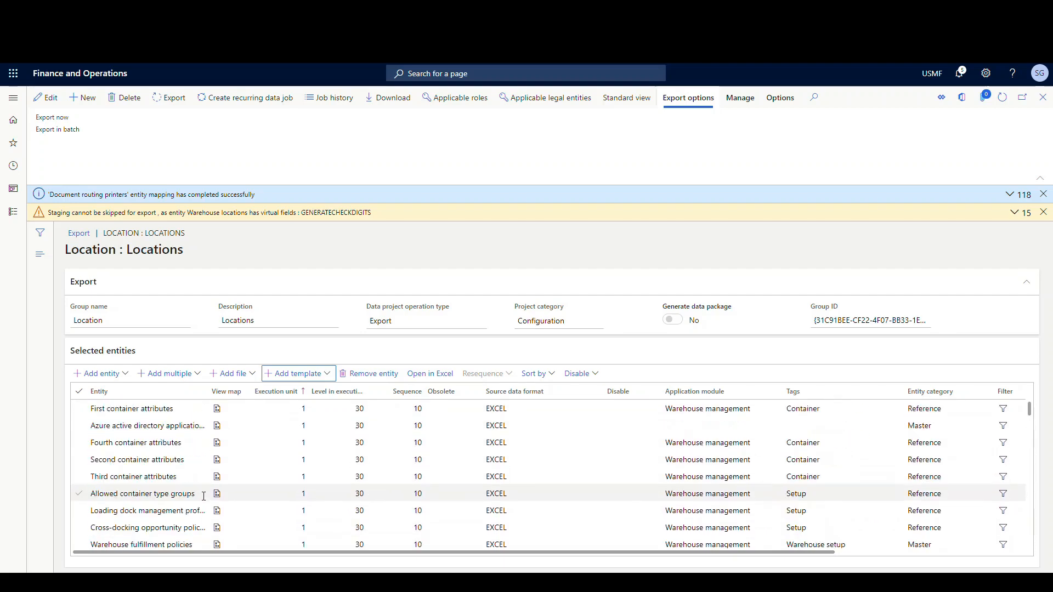
# Step: Remove the Wave attributes 1, 2, 3 and 4 entities from the Location export project and confirm the deletion
pyautogui.scroll(5, 203, 493)
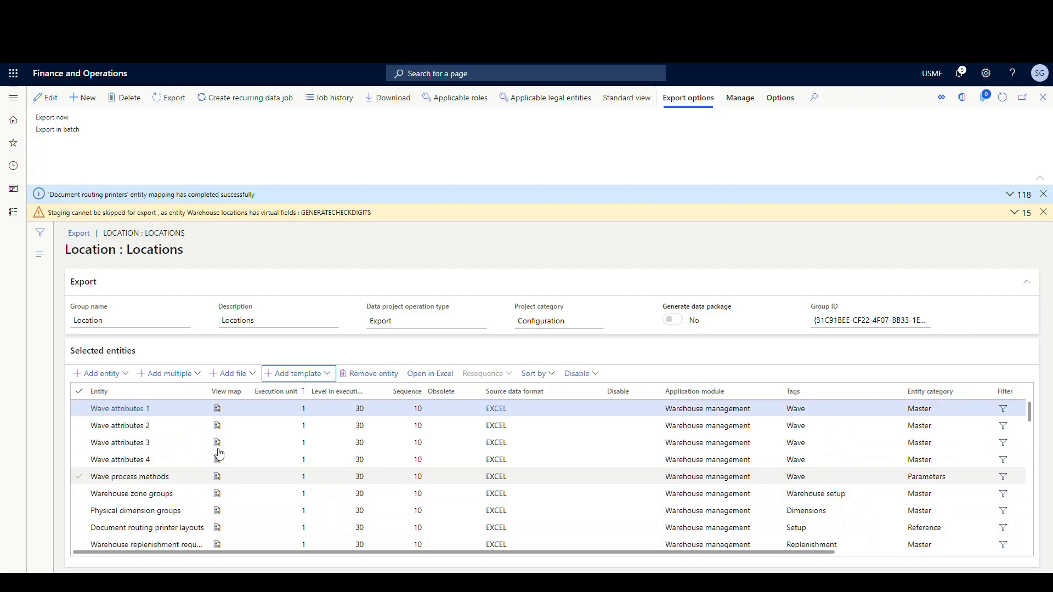
pyautogui.click(78, 409)
pyautogui.click(78, 426)
pyautogui.click(79, 442)
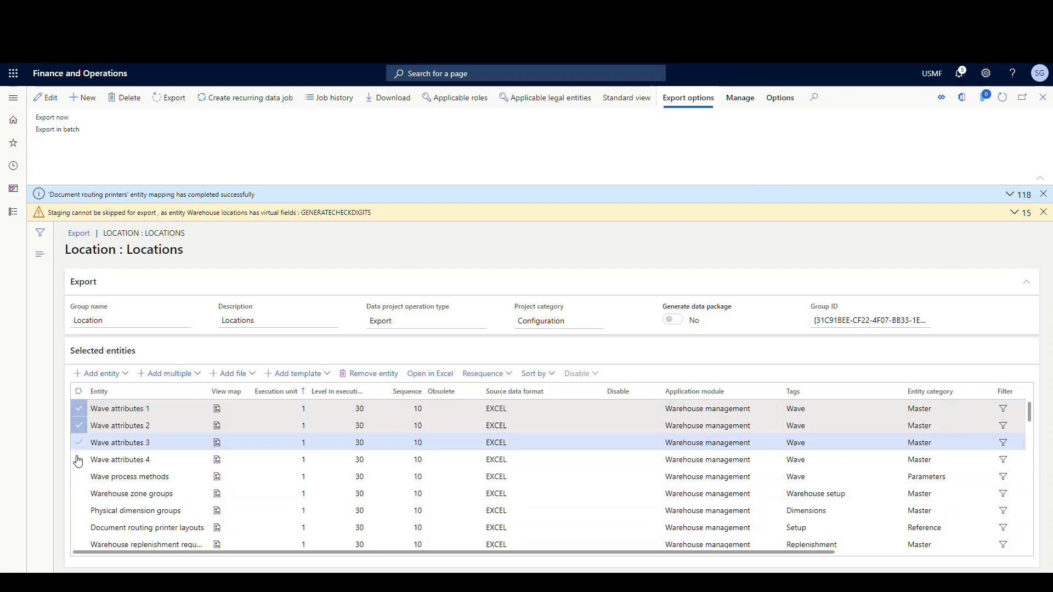
pyautogui.click(78, 459)
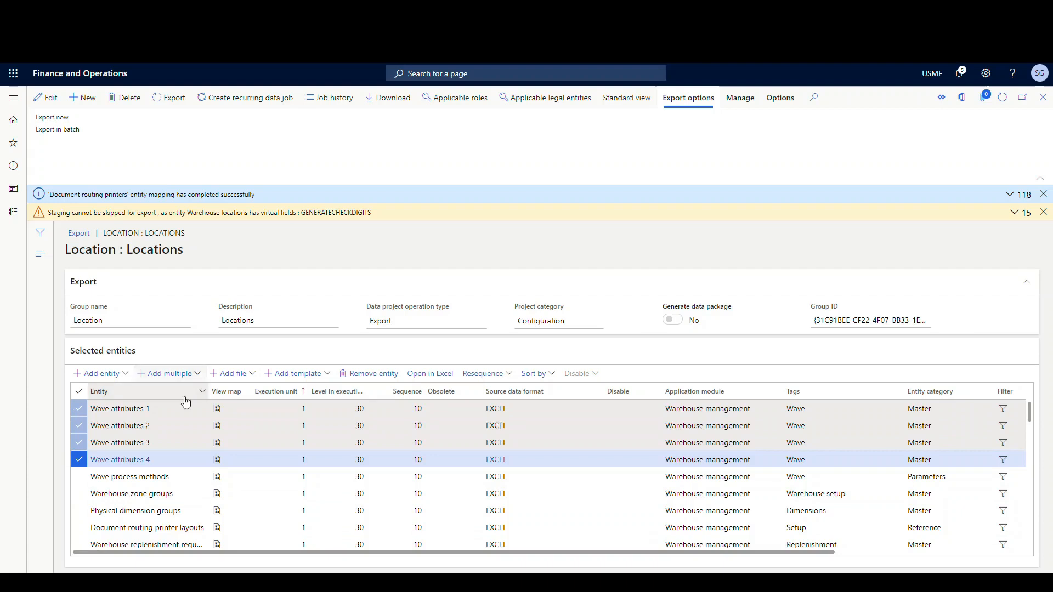
pyautogui.click(369, 373)
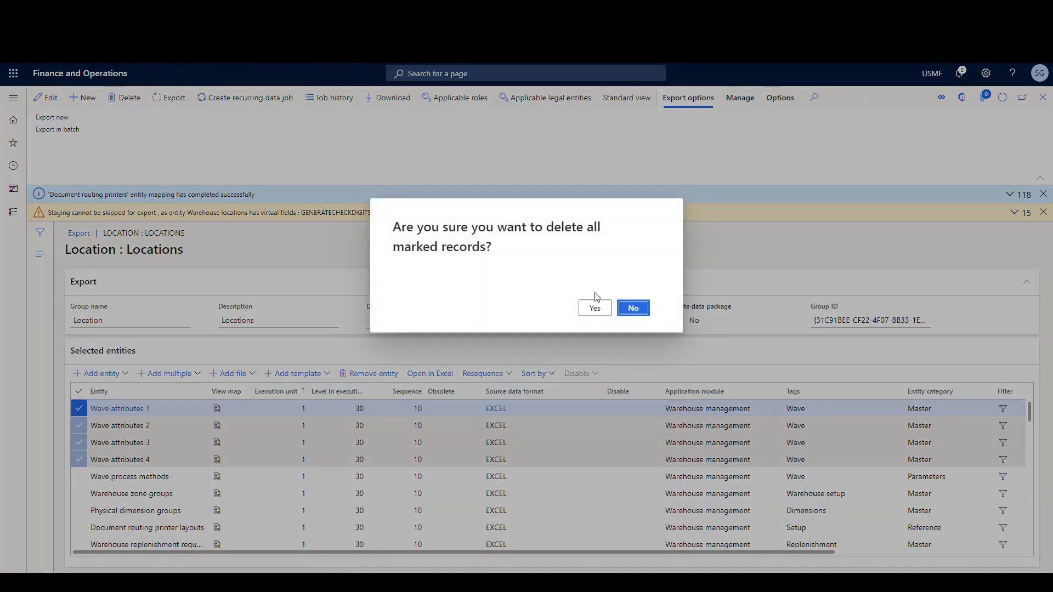
pyautogui.click(595, 309)
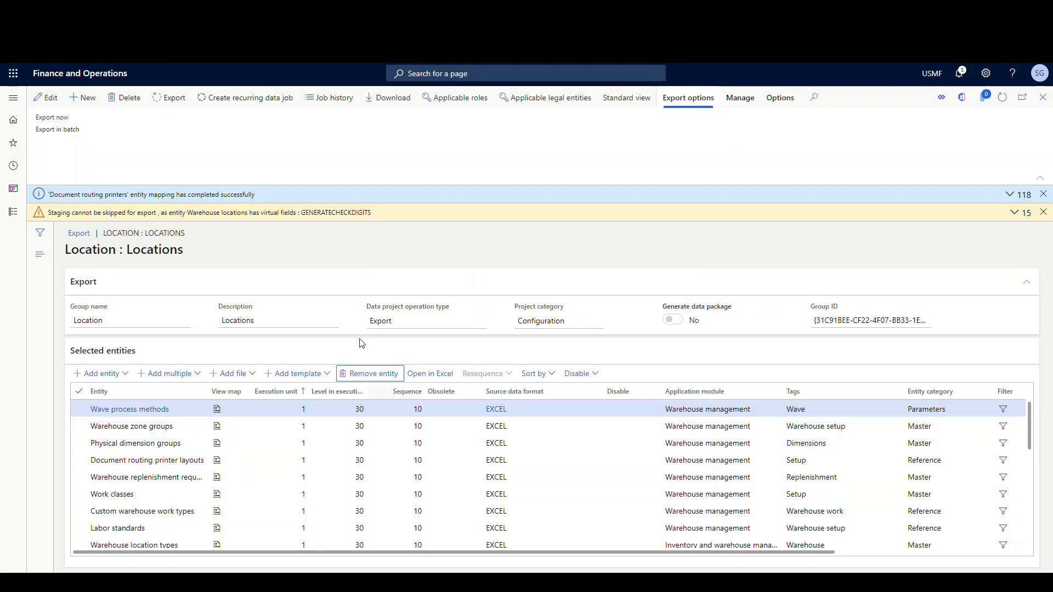
# Step: Remove the Container group details and Container mixing constraints entities from the project and dismiss both notification bars
pyautogui.scroll(-10, 247, 466)
pyautogui.scroll(-10, 217, 463)
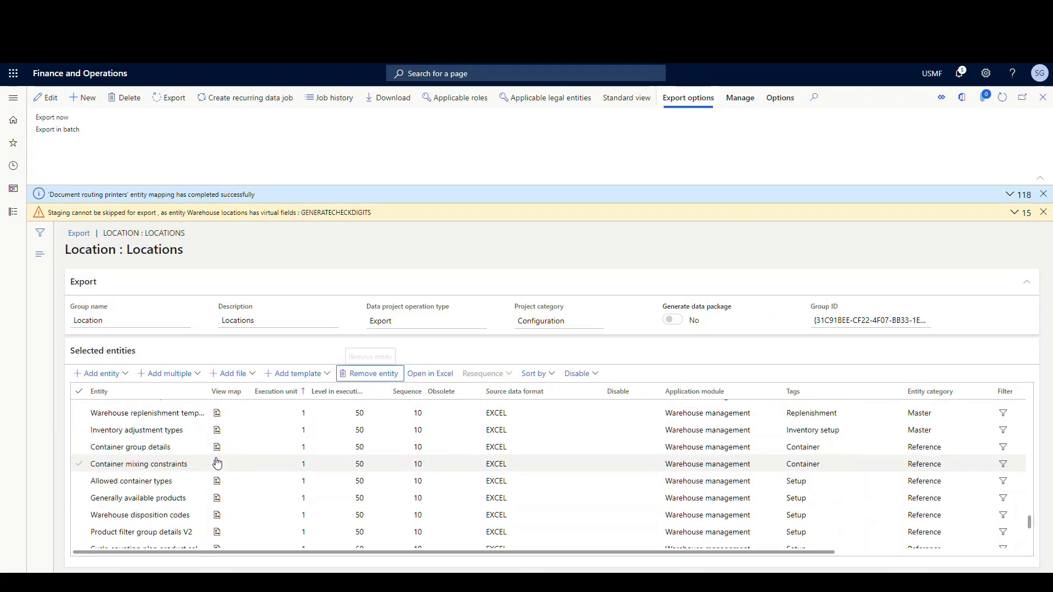
pyautogui.click(79, 447)
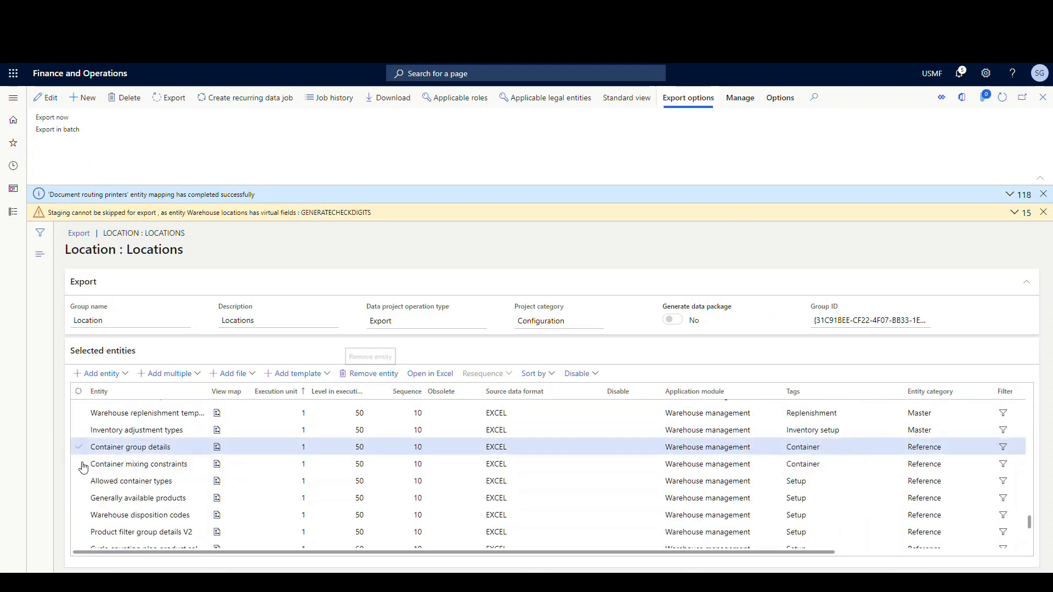
pyautogui.click(79, 464)
pyautogui.click(368, 373)
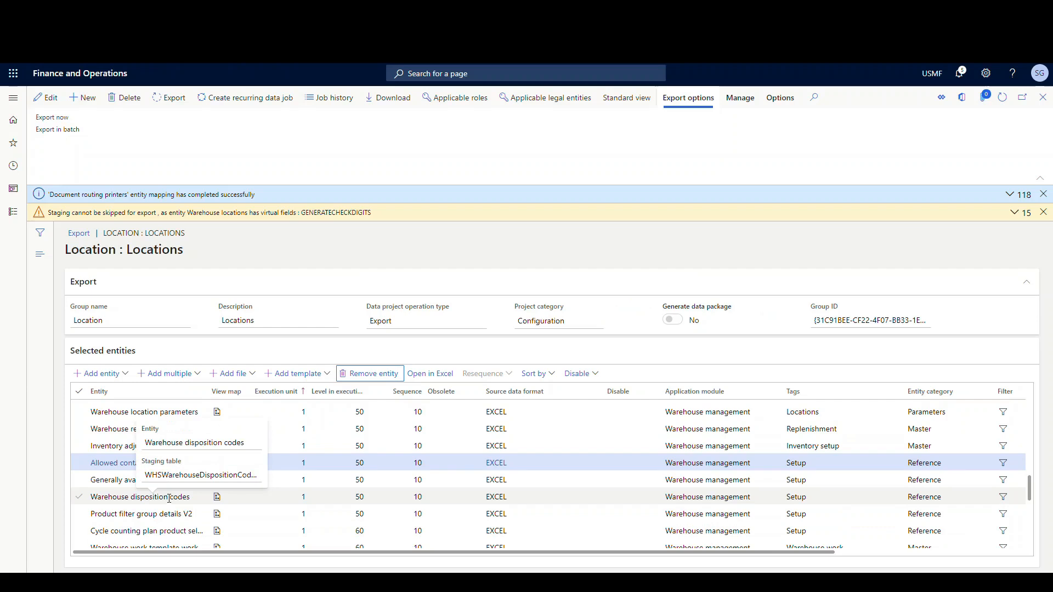
pyautogui.click(1043, 212)
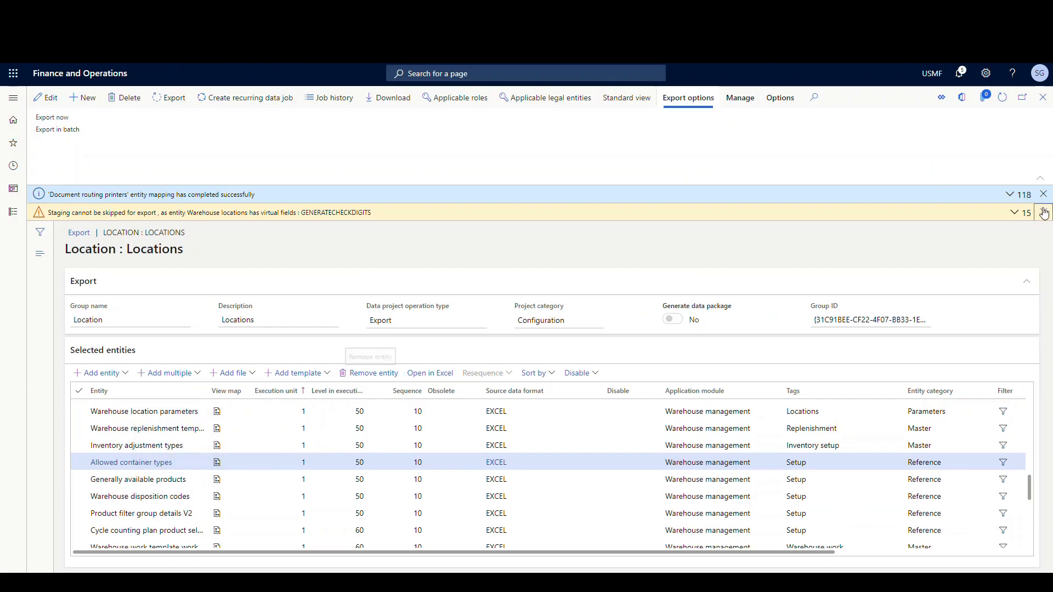
pyautogui.click(1043, 194)
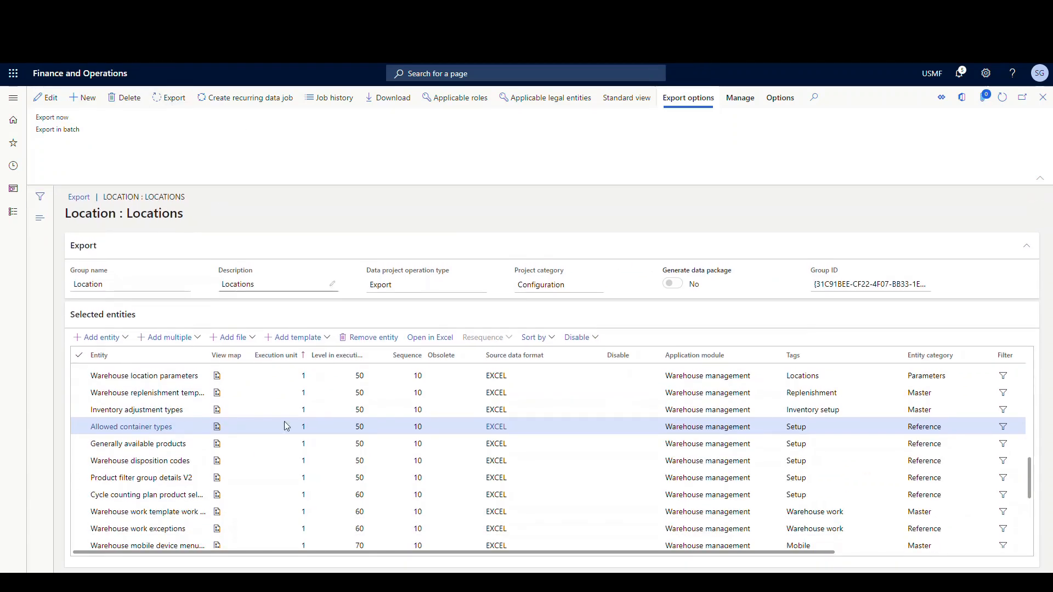